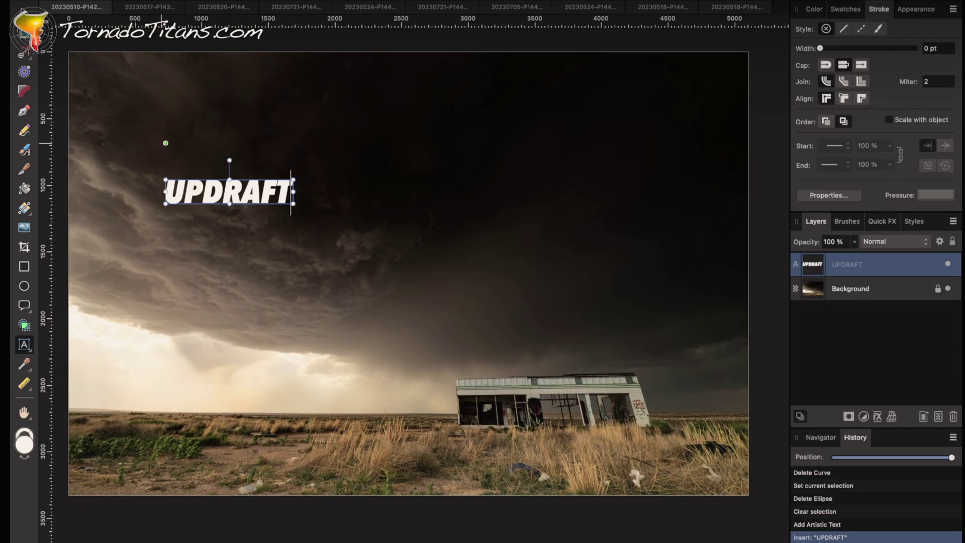
Finish the UPDRAFT label and move it slightly lower and to the right on the storm photo
{"action": "key", "text": "Escape"}
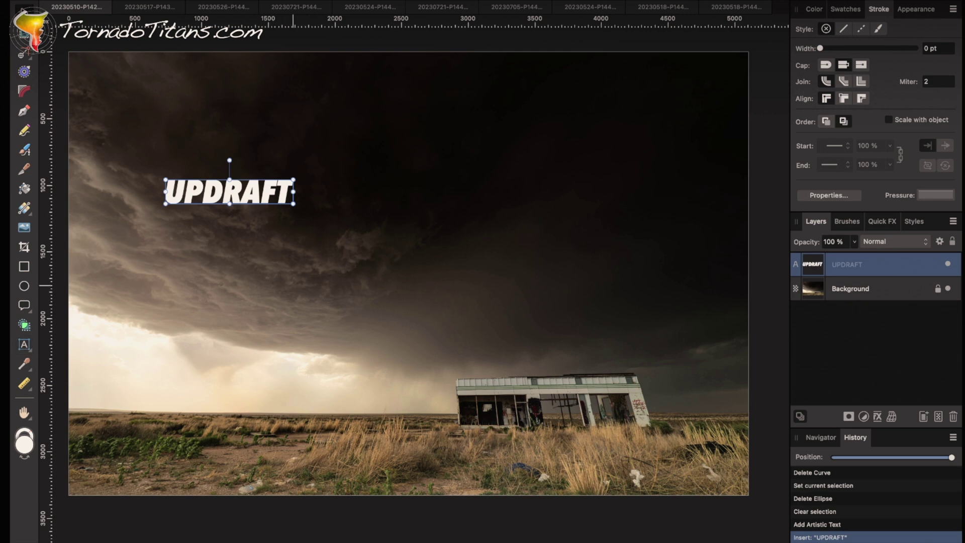
{"action": "left_click_drag", "start_coordinate": [253, 191], "coordinate": [244, 227]}
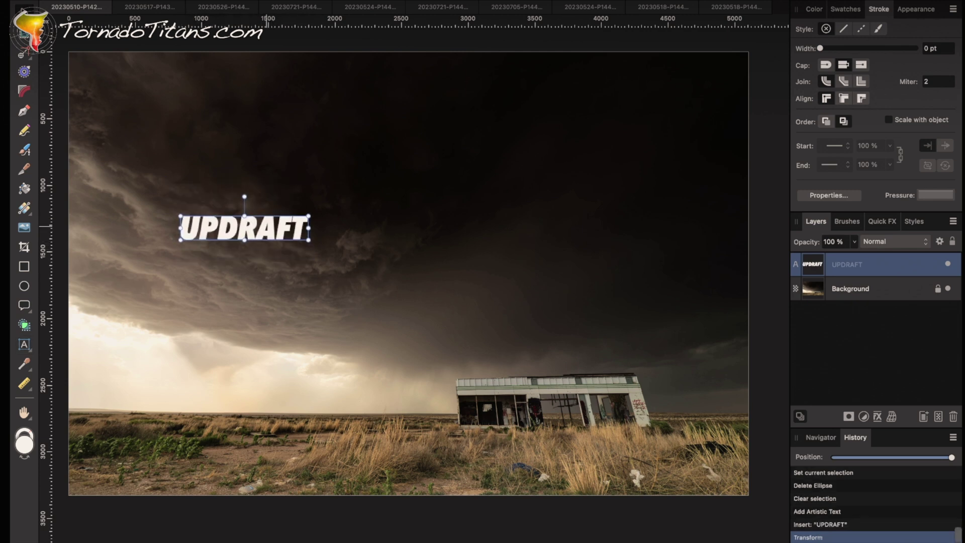
Paint a curved orange arrow rising beside the UPDRAFT label and a curved light-blue downward arrow above the building
{"action": "key", "text": "b"}
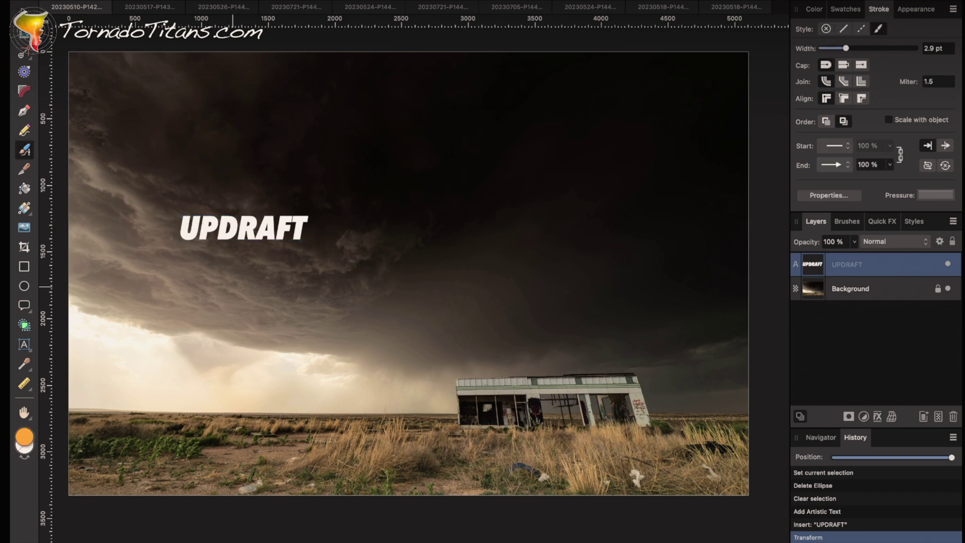
{"action": "mouse_move", "coordinate": [142, 250]}
{"action": "left_mouse_down"}
{"action": "mouse_move", "coordinate": [157, 168]}
{"action": "mouse_move", "coordinate": [206, 95]}
{"action": "left_mouse_up"}
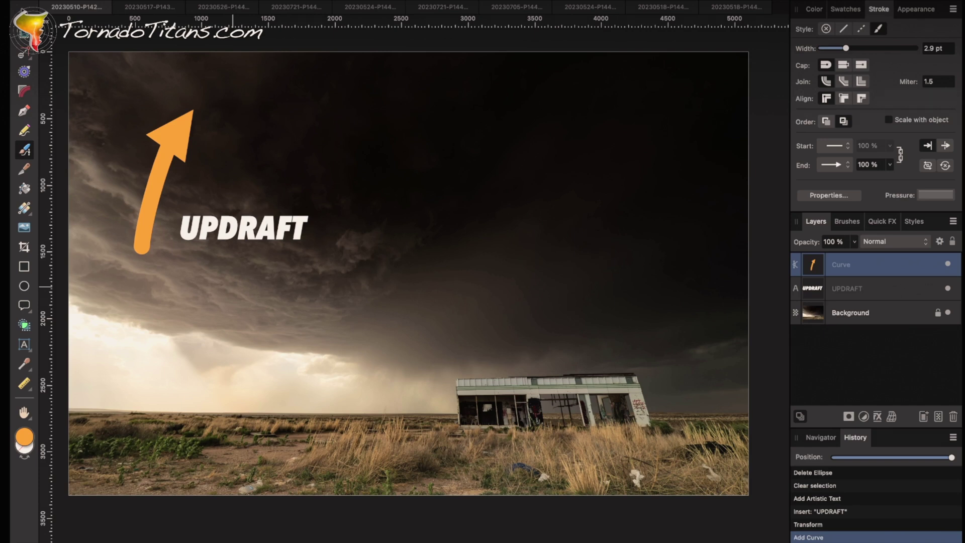
{"action": "left_click_drag", "start_coordinate": [553, 193], "coordinate": [566, 317]}
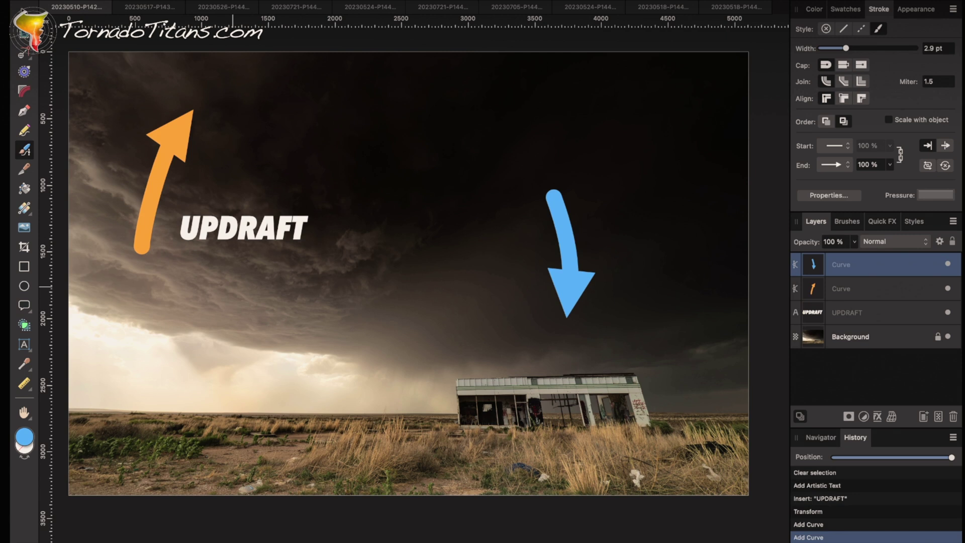
Duplicate the UPDRAFT label left of the blue arrow, change its text to DOWNDRAFT, and shrink it to clear the arrow
{"action": "key", "text": "v"}
{"action": "left_click", "coordinate": [237, 236]}
{"action": "key", "text": "super+c"}
{"action": "key", "text": "super+v"}
{"action": "left_click_drag", "start_coordinate": [275, 227], "coordinate": [503, 285]}
{"action": "double_click", "coordinate": [473, 284]}
{"action": "type", "text": "DOWNDRA"}
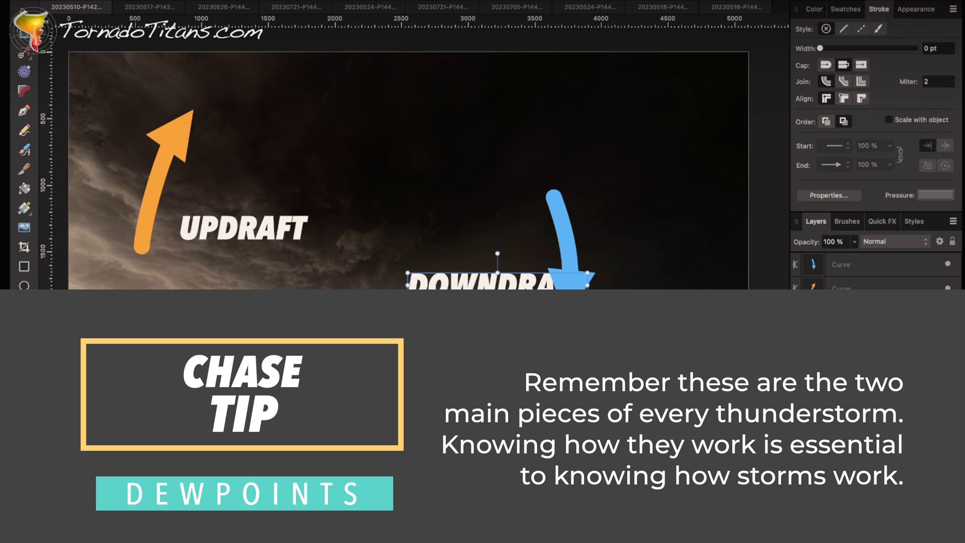
{"action": "type", "text": "FT"}
{"action": "left_click_drag", "start_coordinate": [587, 296], "coordinate": [541, 290]}
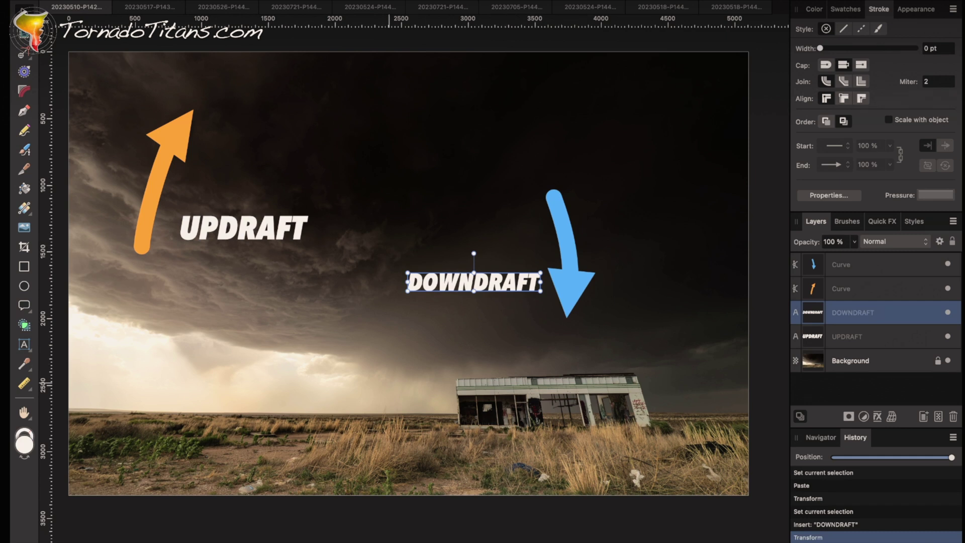
Draw an unfilled rectangle about 900 by 470 px with a 0.9 pt light-blue outline just below the DOWNDRAFT label
{"action": "scroll", "coordinate": [389, 359], "scroll_direction": "up", "scroll_amount": 5}
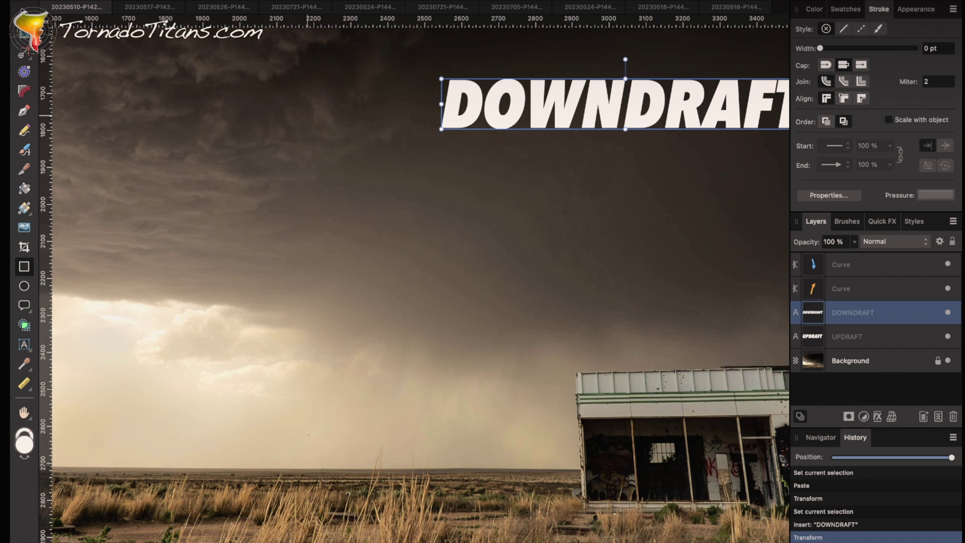
{"action": "left_click_drag", "start_coordinate": [678, 173], "coordinate": [346, 271]}
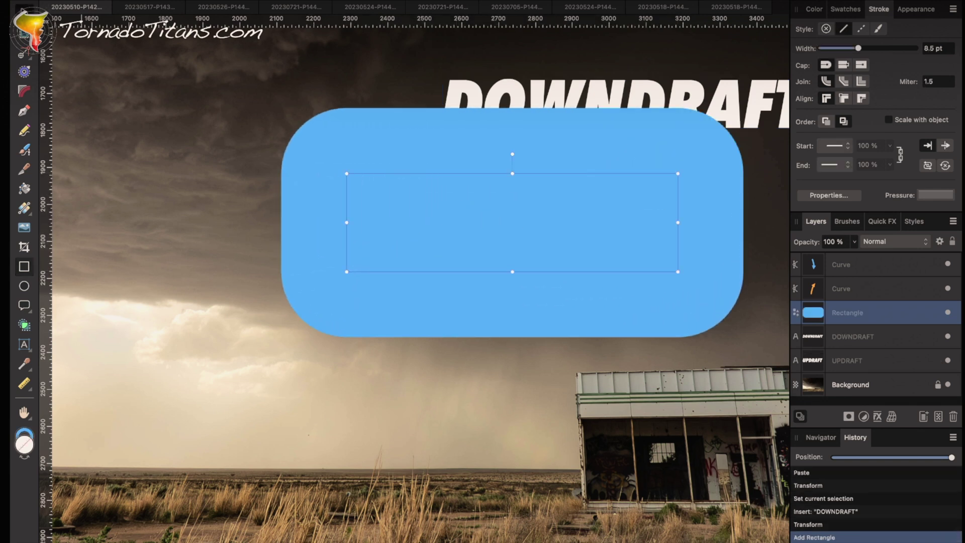
{"action": "left_click_drag", "start_coordinate": [512, 222], "coordinate": [479, 262]}
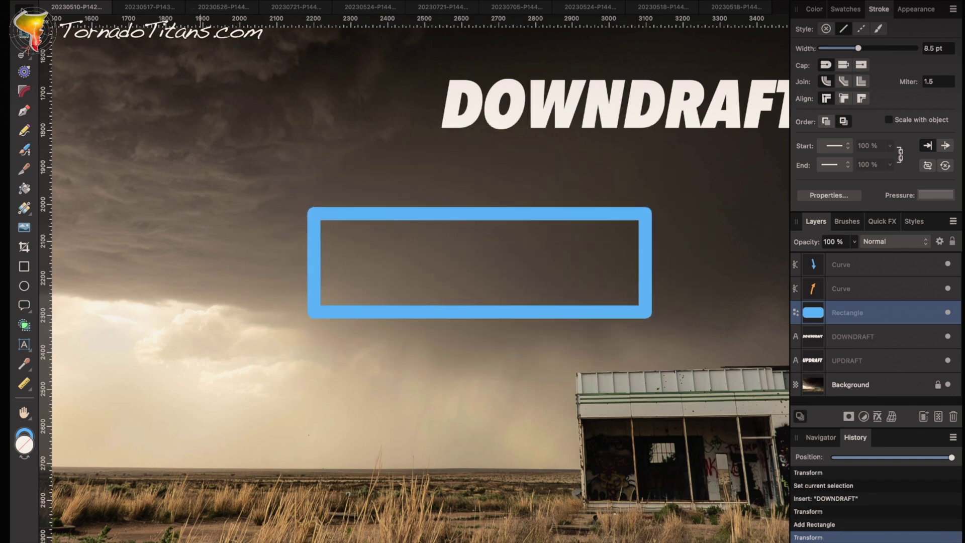
{"action": "left_click_drag", "start_coordinate": [858, 49], "coordinate": [838, 49]}
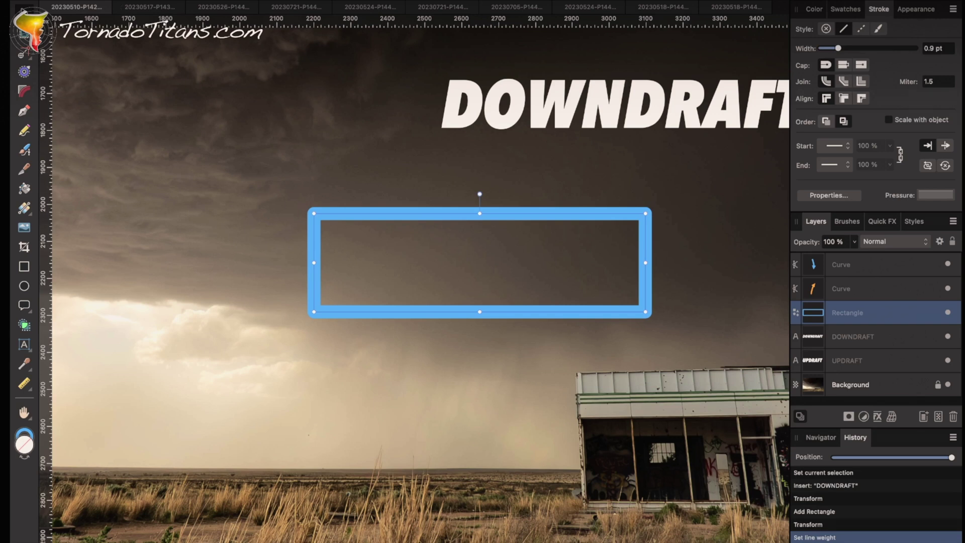
{"action": "left_click_drag", "start_coordinate": [479, 213], "coordinate": [479, 149]}
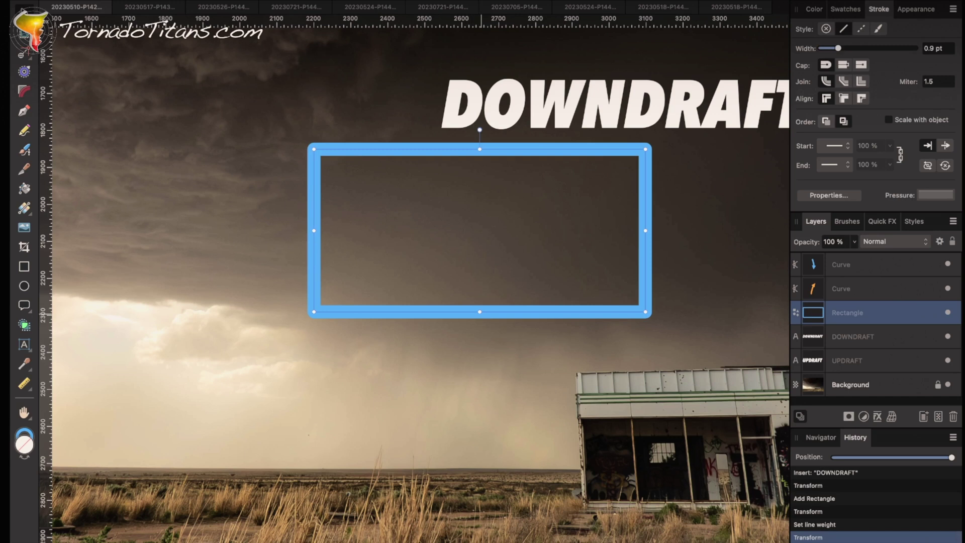
{"action": "left_click_drag", "start_coordinate": [480, 311], "coordinate": [479, 322]}
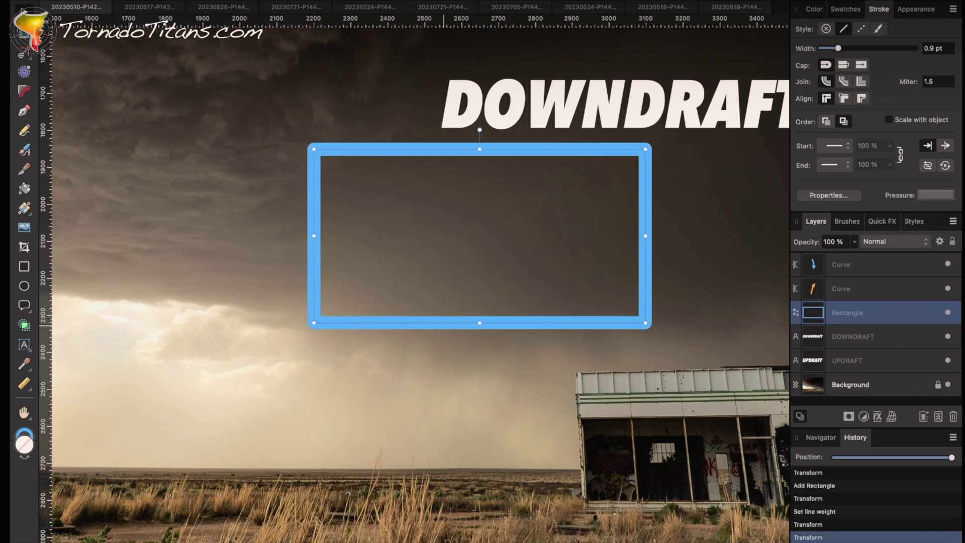
Duplicate the blue rectangle directly beneath it, slightly to the left, and give the copy a yellow outline
{"action": "key", "text": "ctrl+v"}
{"action": "left_click_drag", "start_coordinate": [443, 325], "coordinate": [415, 504]}
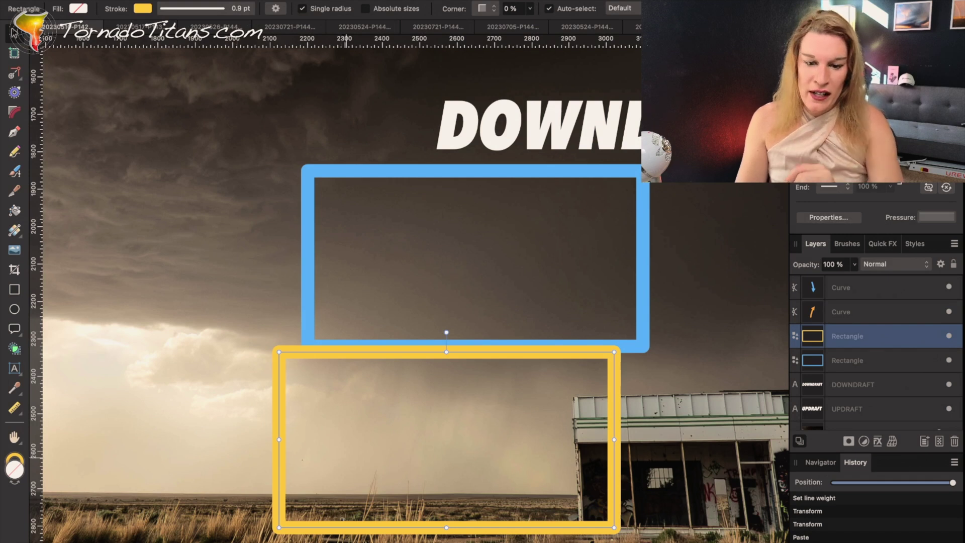
{"action": "left_click", "coordinate": [117, 249]}
Copy the DOWNDRAFT label into the blue rectangle and change the copy's text to MORE MOISTURE
{"action": "left_click", "coordinate": [466, 132]}
{"action": "key", "text": "super+c"}
{"action": "key", "text": "super+v"}
{"action": "left_click_drag", "start_coordinate": [467, 132], "coordinate": [352, 259]}
{"action": "double_click", "coordinate": [352, 259]}
{"action": "type", "text": "MORE MOISTURE"}
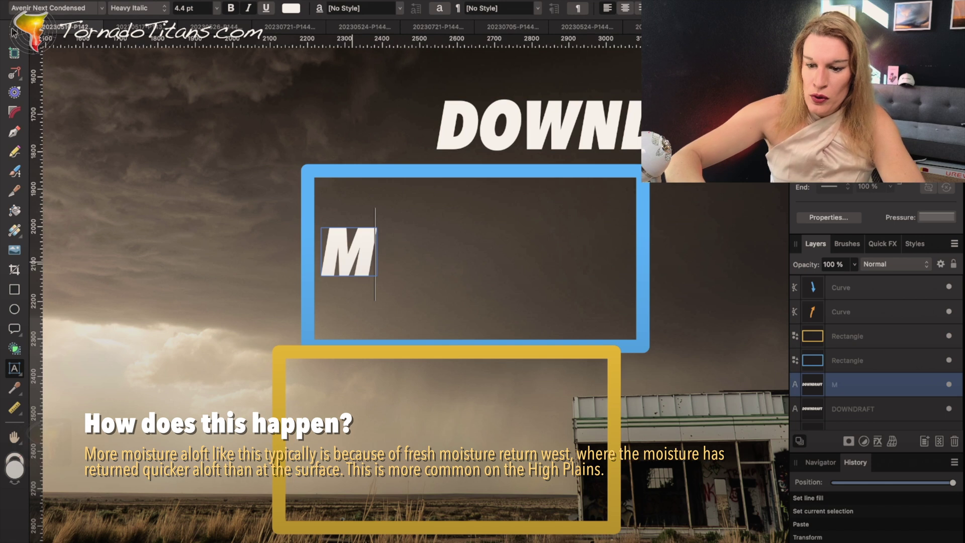
{"action": "key", "text": "super+a"}
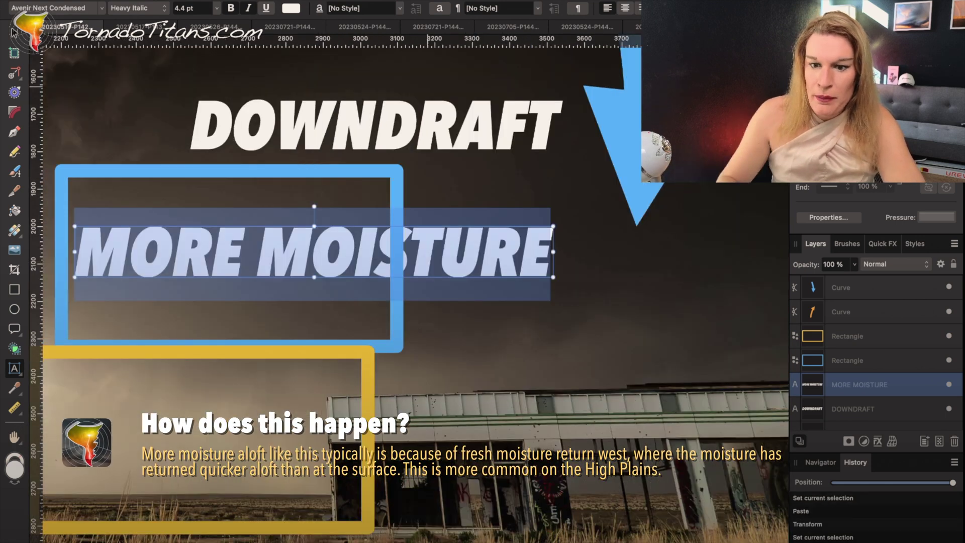
{"action": "left_click", "coordinate": [216, 8]}
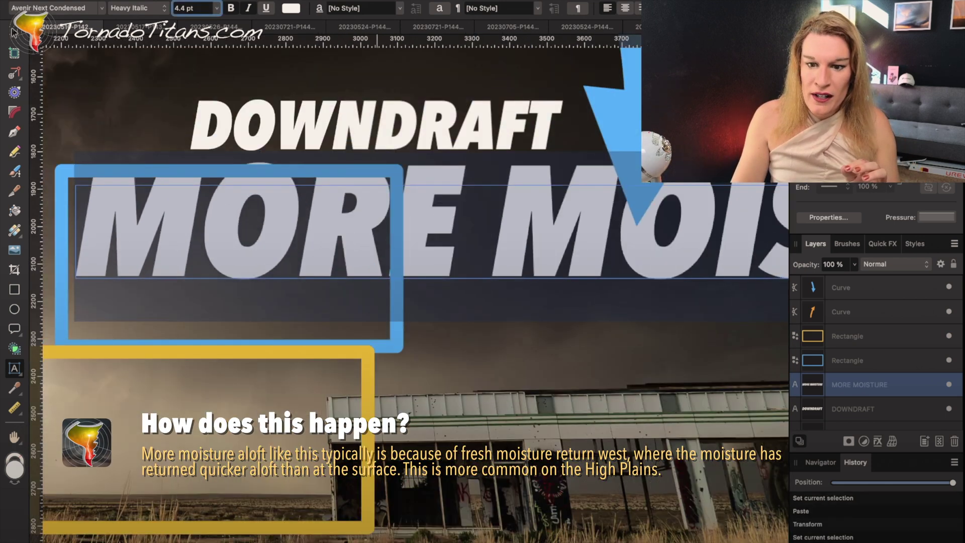
{"action": "left_click", "coordinate": [600, 285]}
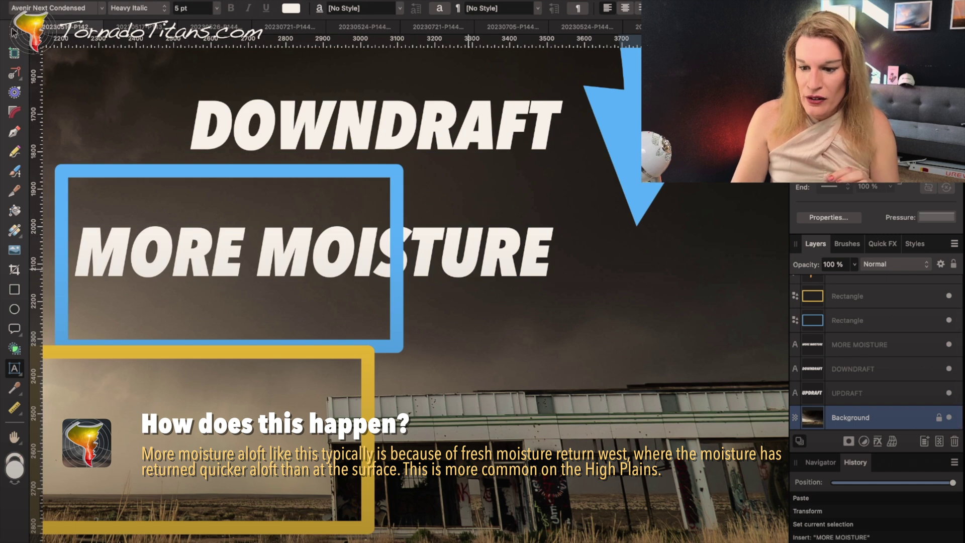
Scale the MORE MOISTURE label down to 2.8 pt so that it fits inside the blue rectangle
{"action": "left_click", "coordinate": [480, 251]}
{"action": "key", "text": "Escape"}
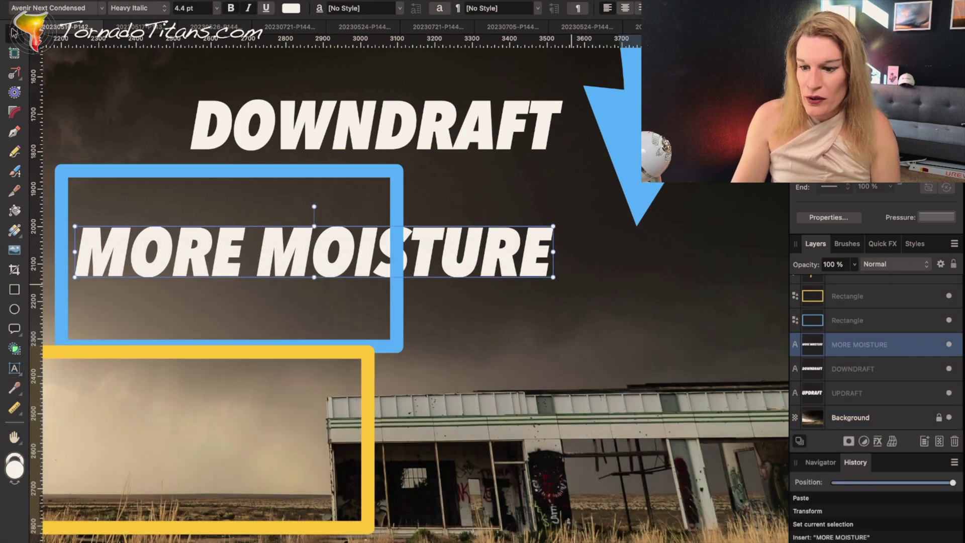
{"action": "left_click_drag", "start_coordinate": [553, 277], "coordinate": [378, 258]}
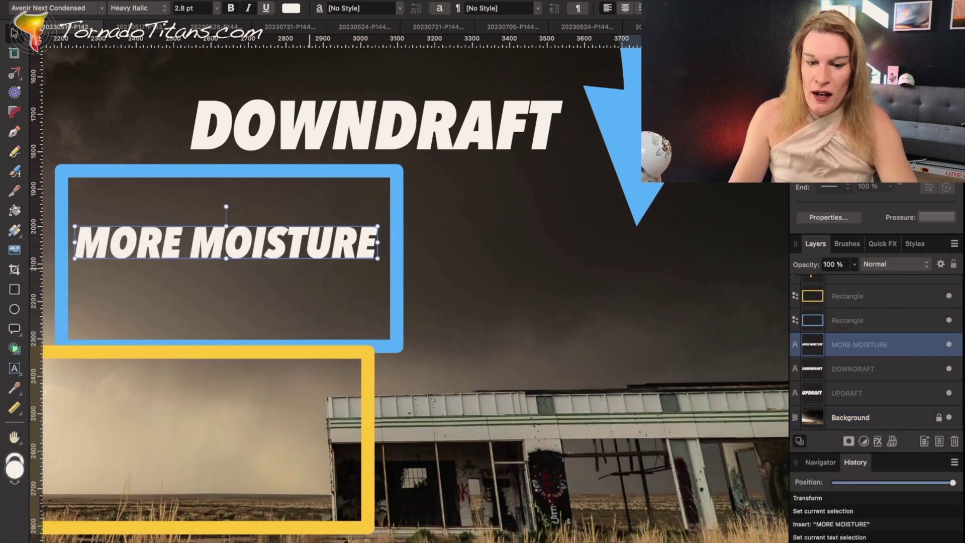
Place a copy of the MORE MOISTURE label inside the yellow rectangle
{"action": "scroll", "coordinate": [377, 259], "scroll_direction": "left", "scroll_amount": 5}
{"action": "scroll", "coordinate": [378, 258], "scroll_direction": "down", "scroll_amount": 1}
{"action": "left_click_drag", "start_coordinate": [330, 209], "coordinate": [297, 406]}
Replace the copied label's text with DRIER NEAR THE / SURFACE on two lines and nudge it up and right within the yellow rectangle
{"action": "double_click", "coordinate": [297, 411]}
{"action": "type", "text": "D"}
{"action": "key", "text": "BackSpace"}
{"action": "key", "text": "BackSpace"}
{"action": "key", "text": "BackSpace"}
{"action": "key", "text": "BackSpace"}
{"action": "key", "text": "BackSpace"}
{"action": "key", "text": "BackSpace"}
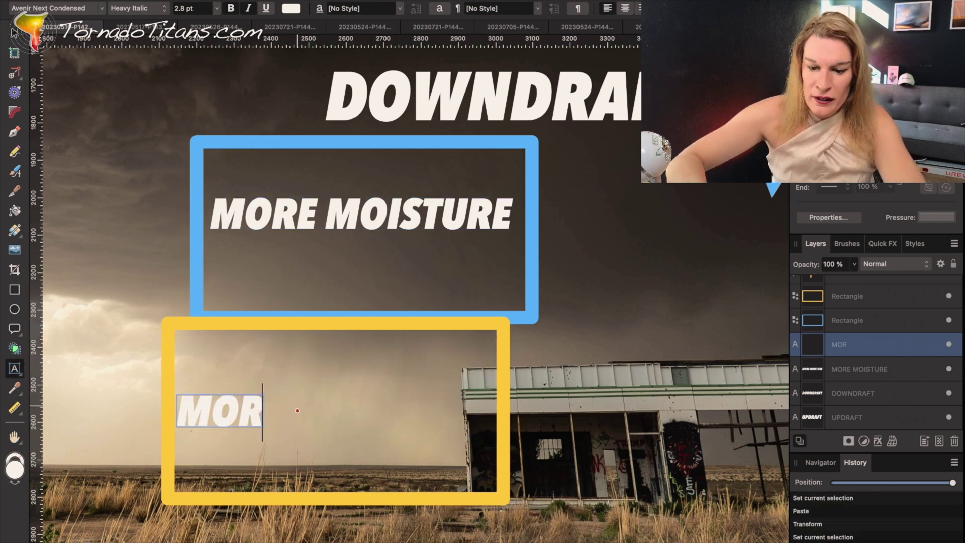
{"action": "type", "text": "DRIER NEAR THE"}
{"action": "key", "text": "Return"}
{"action": "type", "text": "SURFACE"}
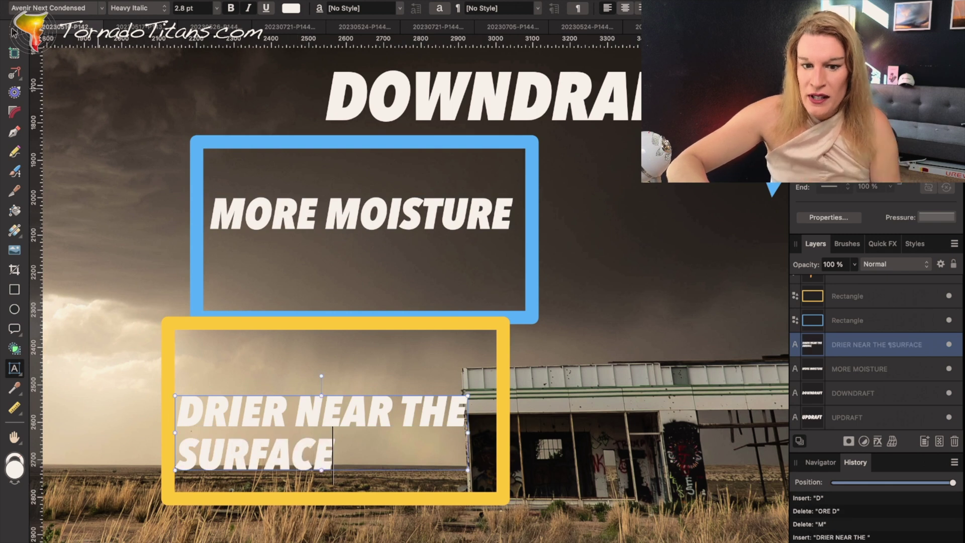
{"action": "key", "text": "Escape"}
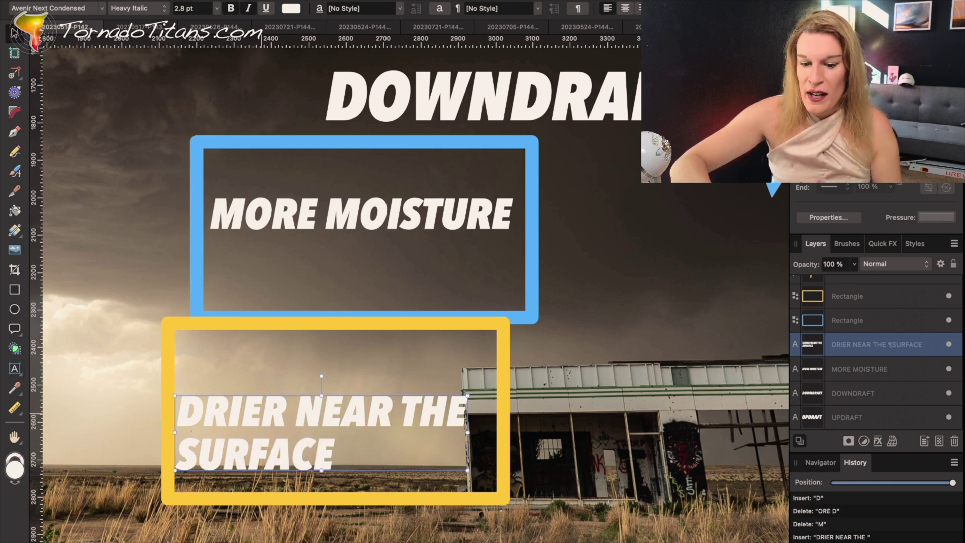
{"action": "left_click_drag", "start_coordinate": [321, 432], "coordinate": [336, 417]}
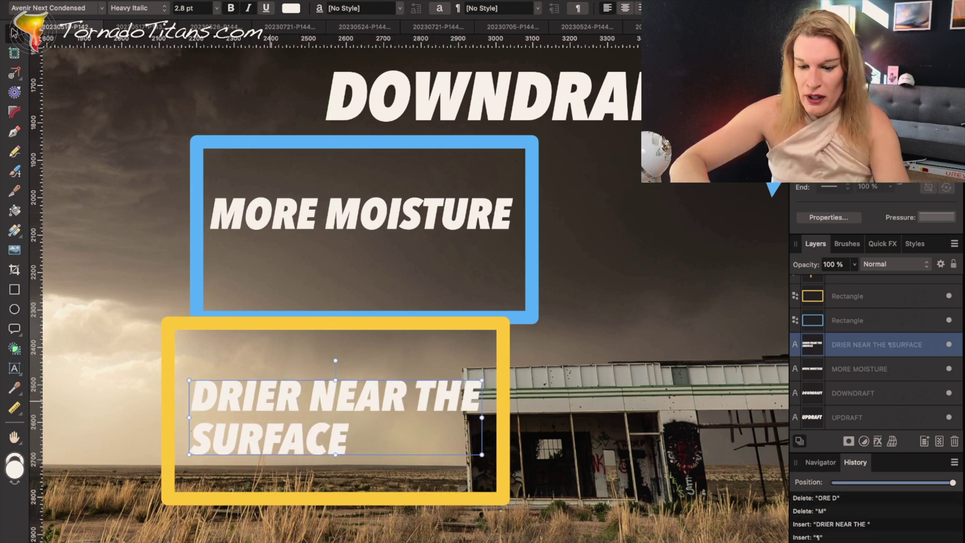
Place a copy of the DRIER NEAR THE SURFACE label over the grass in the photo's lower-left corner
{"action": "scroll", "coordinate": [271, 400], "scroll_direction": "down", "scroll_amount": 5}
{"action": "scroll", "coordinate": [271, 400], "scroll_direction": "left", "scroll_amount": 8}
{"action": "scroll", "coordinate": [272, 401], "scroll_direction": "right", "scroll_amount": 5}
{"action": "scroll", "coordinate": [410, 287], "scroll_direction": "up", "scroll_amount": 2}
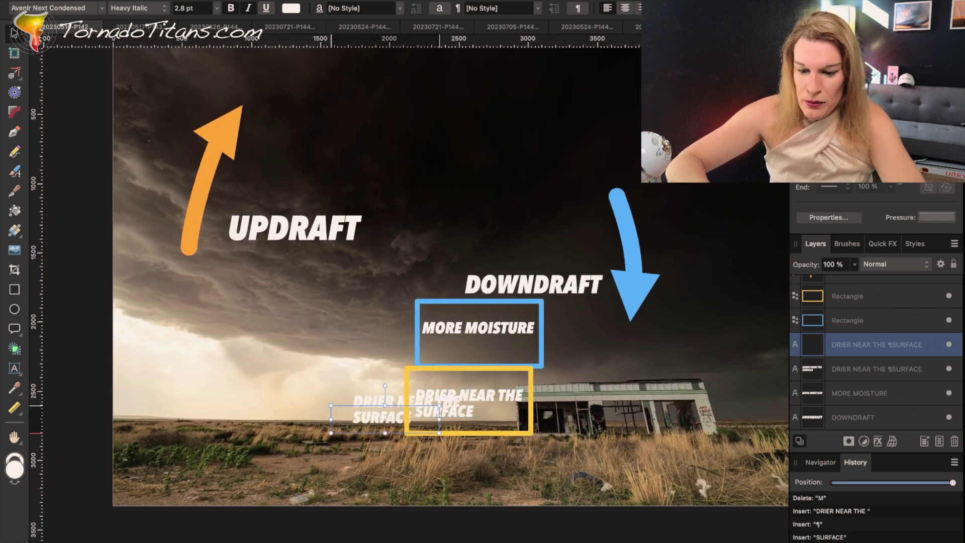
{"action": "key", "text": "super+v"}
Replace the lower-left label's text with DEWPOINTS HIGH 30S/LOW 40S
{"action": "key", "text": "t"}
{"action": "key", "text": "super+a"}
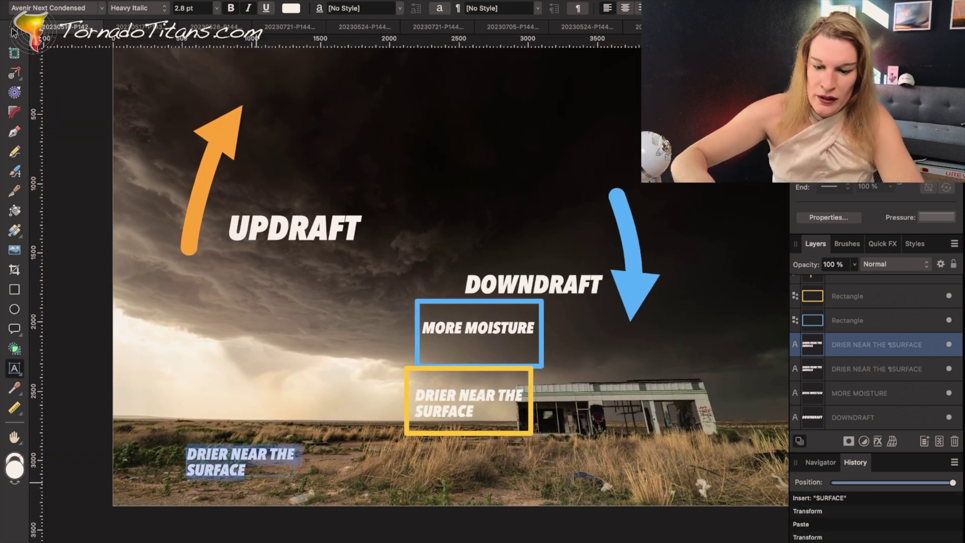
{"action": "type", "text": "DWE"}
{"action": "key", "text": "BackSpace"}
{"action": "key", "text": "BackSpace"}
{"action": "type", "text": "EWPOINTS HIGH 30S/LOW 40S"}
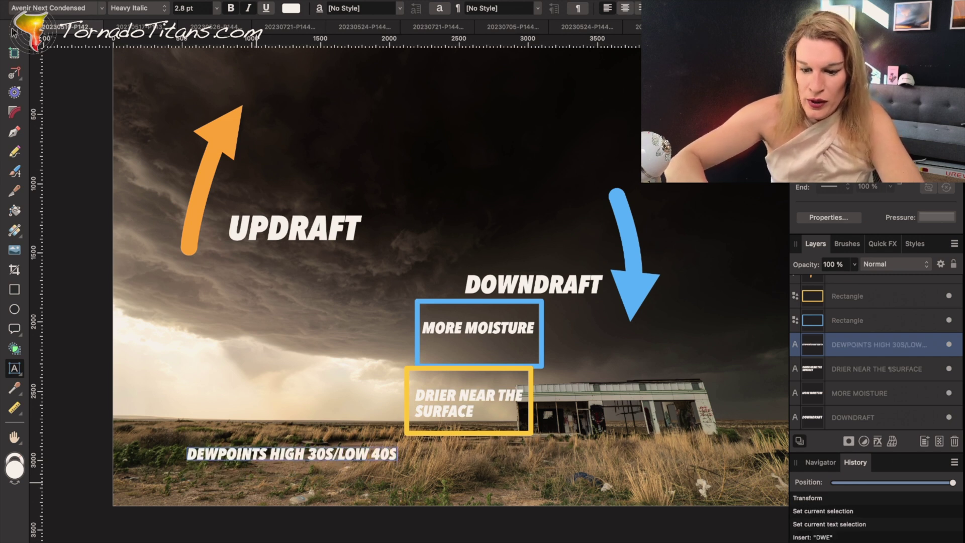
{"action": "key", "text": "Escape"}
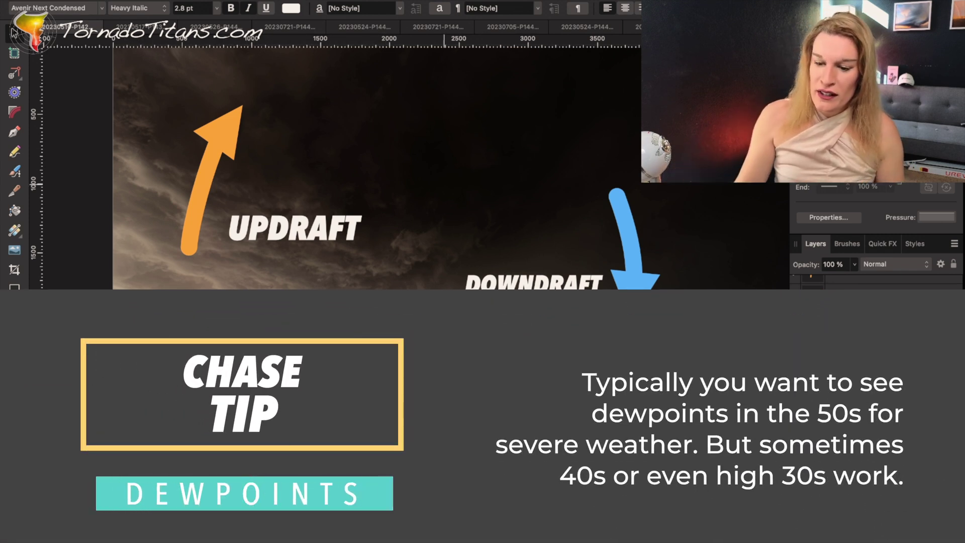
Examine the moisture annotations up close, comparing the blue rectangle aloft with the yellow rectangle near the surface
{"action": "scroll", "coordinate": [587, 343], "scroll_direction": "up", "scroll_amount": 6}
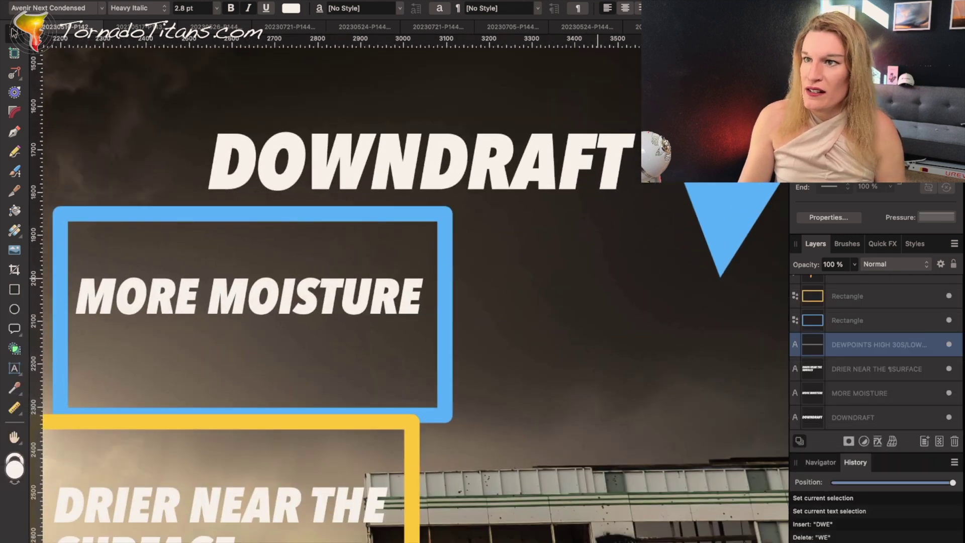
{"action": "scroll", "coordinate": [193, 458], "scroll_direction": "down", "scroll_amount": 5}
{"action": "scroll", "coordinate": [193, 458], "scroll_direction": "left", "scroll_amount": 5}
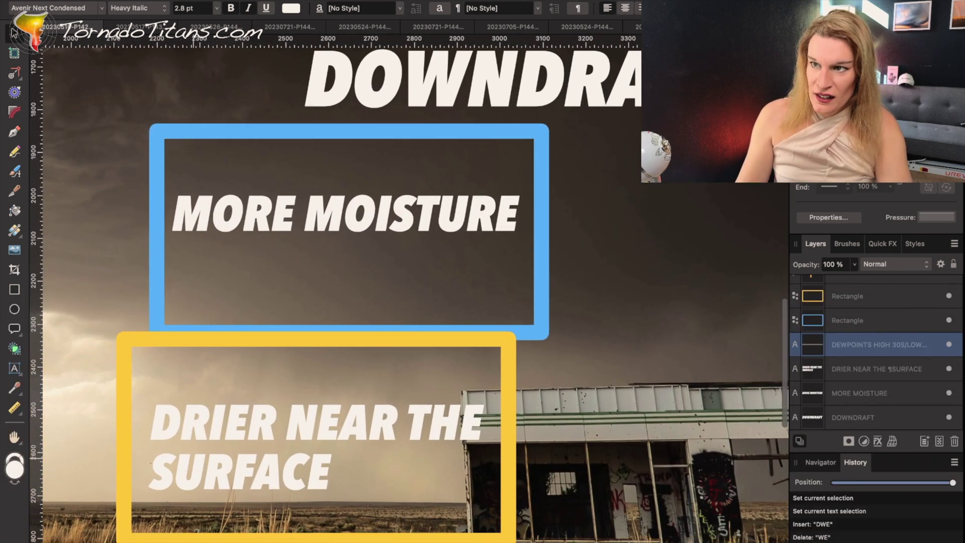
{"action": "scroll", "coordinate": [337, 301], "scroll_direction": "down", "scroll_amount": 5}
{"action": "scroll", "coordinate": [336, 302], "scroll_direction": "left", "scroll_amount": 4}
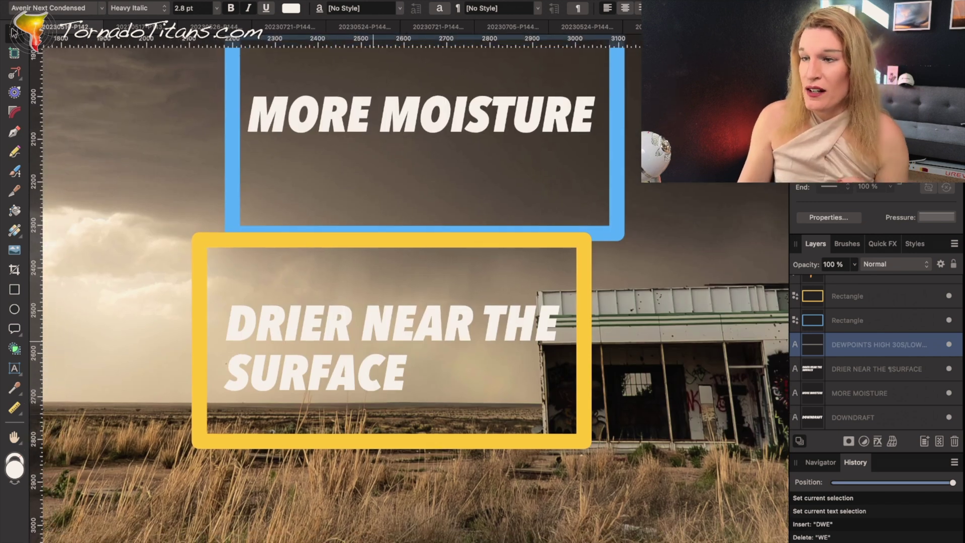
{"action": "left_click", "coordinate": [303, 319]}
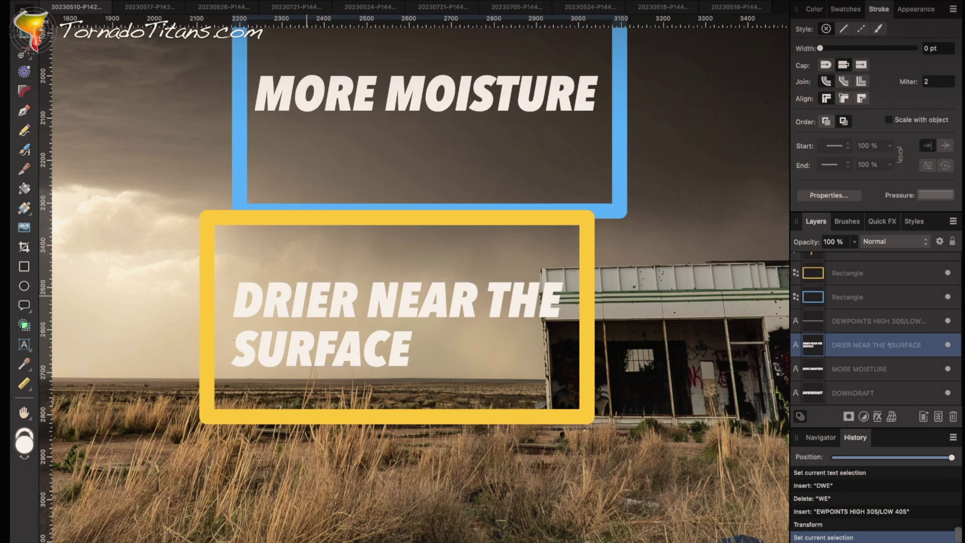
{"action": "scroll", "coordinate": [159, 286], "scroll_direction": "down", "scroll_amount": 5}
{"action": "scroll", "coordinate": [159, 286], "scroll_direction": "left", "scroll_amount": 6}
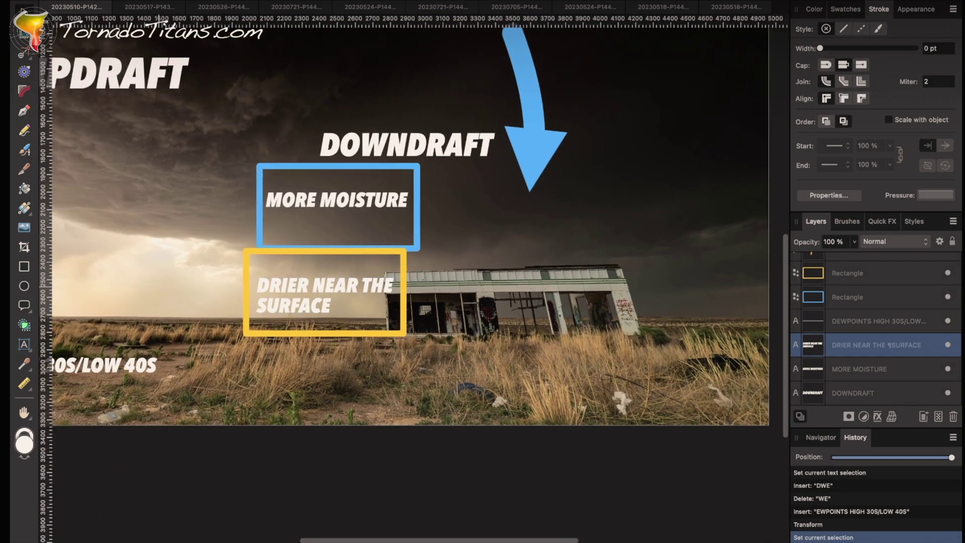
Duplicate the light-blue downdraft arrow and place the copy just left of the two moisture rectangles
{"action": "scroll", "coordinate": [159, 286], "scroll_direction": "up", "scroll_amount": 3}
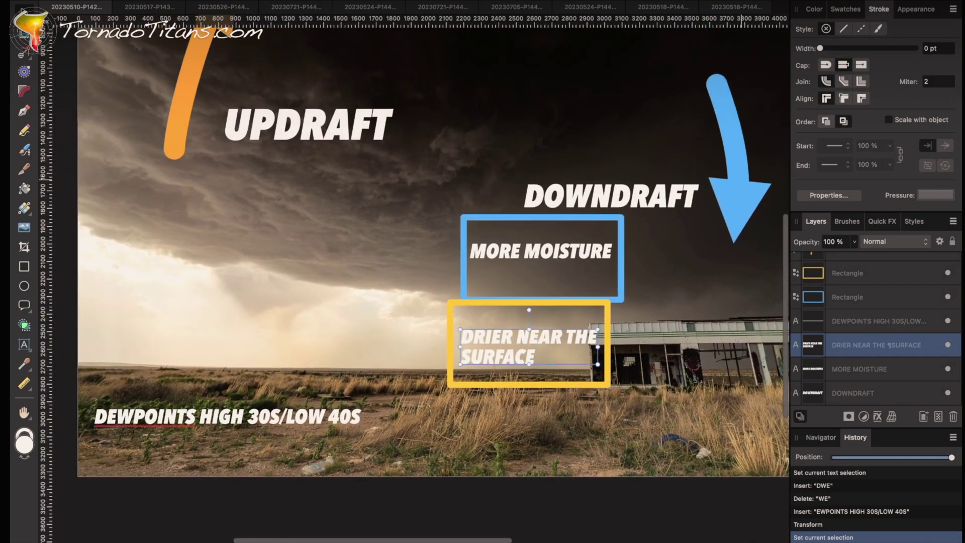
{"action": "left_click", "coordinate": [741, 179]}
{"action": "key", "text": "super+v"}
{"action": "left_click_drag", "start_coordinate": [738, 178], "coordinate": [419, 243]}
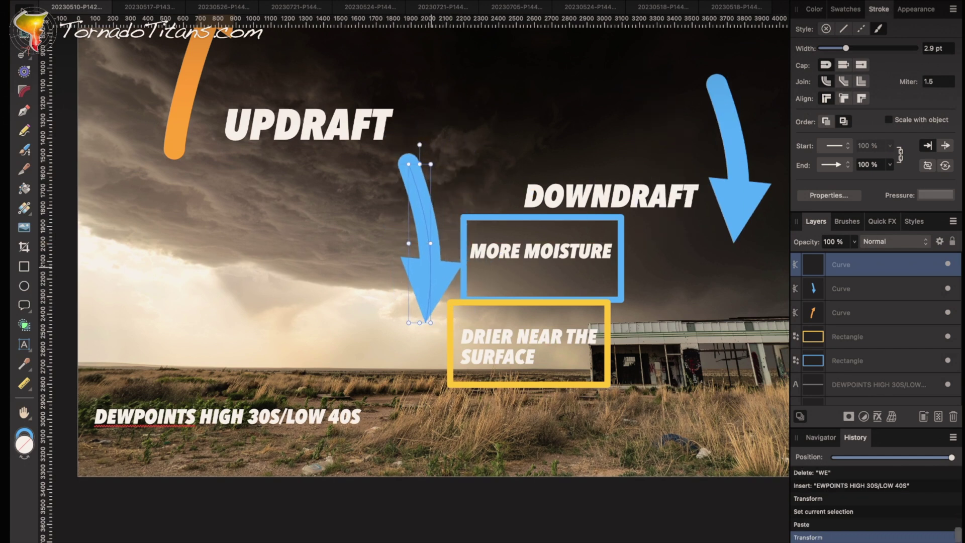
Stretch the copied downdraft arrow down to the grass and reposition it just right of the moisture rectangles, layered beneath the DOWNDRAFT label
{"action": "left_click_drag", "start_coordinate": [419, 322], "coordinate": [419, 408]}
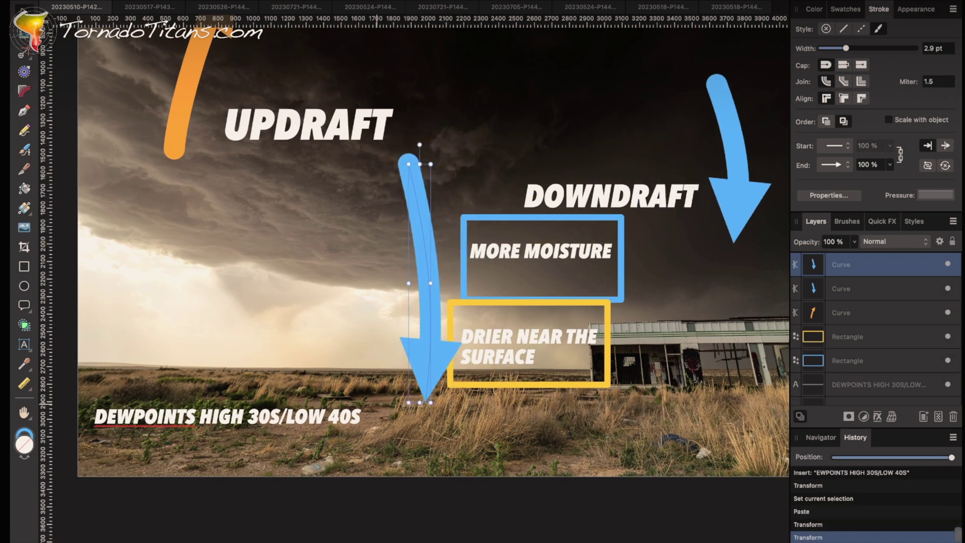
{"action": "left_click_drag", "start_coordinate": [419, 145], "coordinate": [428, 145]}
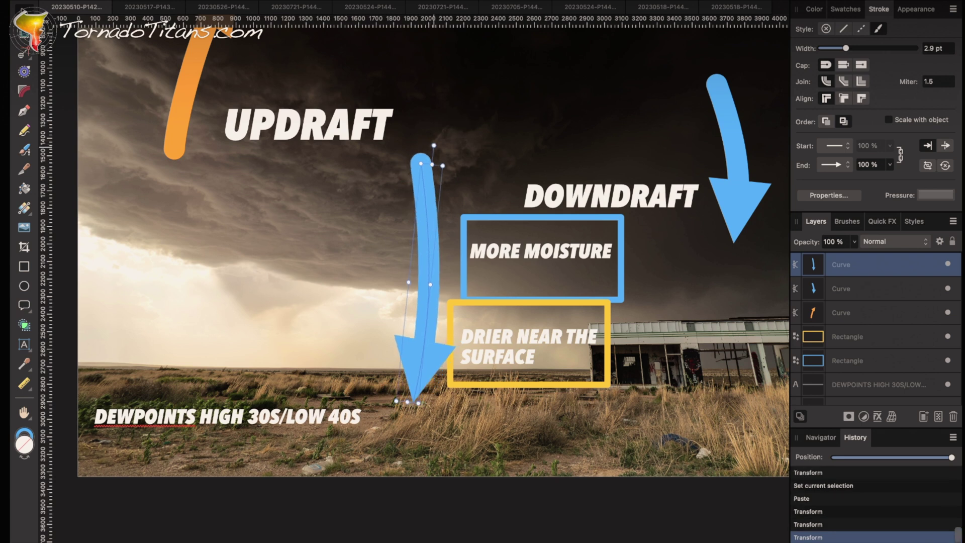
{"action": "left_click_drag", "start_coordinate": [423, 406], "coordinate": [660, 402]}
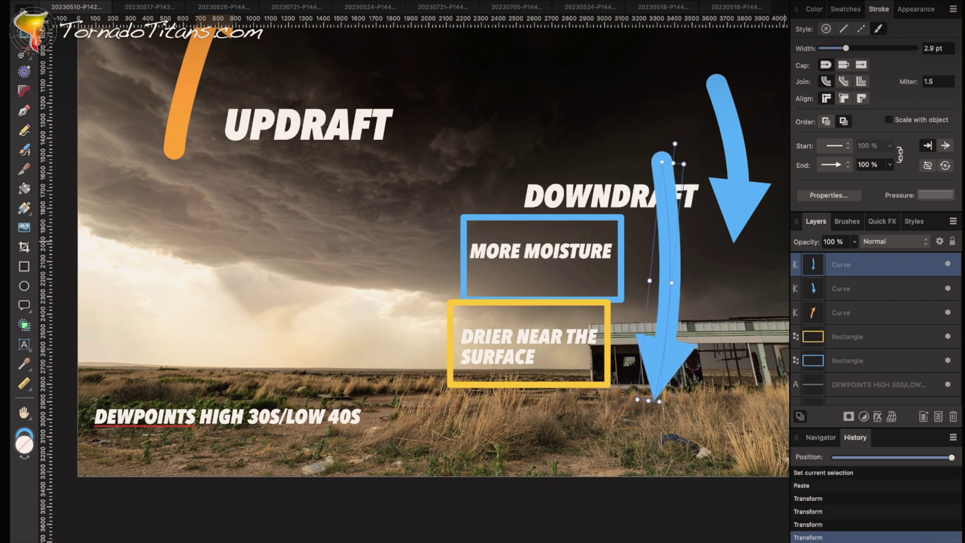
{"action": "key", "text": "super+bracketleft"}
{"action": "left_click_drag", "start_coordinate": [855, 302], "coordinate": [854, 385]}
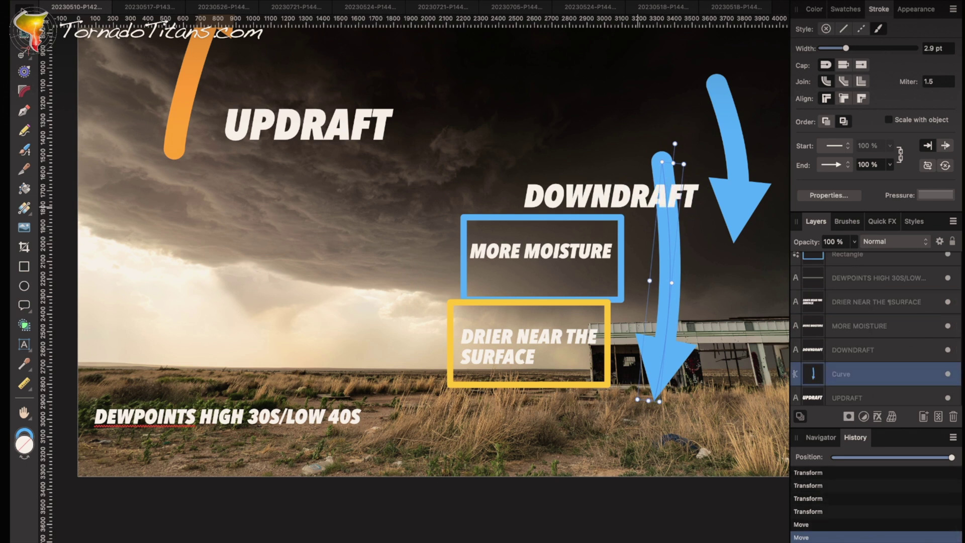
Duplicate the MORE MOISTURE label and place the copy to the right of the long downdraft arrow
{"action": "left_click", "coordinate": [553, 230]}
{"action": "left_click", "coordinate": [544, 251]}
{"action": "key", "text": "super+c"}
{"action": "key", "text": "super+v"}
{"action": "left_click_drag", "start_coordinate": [543, 251], "coordinate": [744, 273]}
{"action": "scroll", "coordinate": [712, 274], "scroll_direction": "right", "scroll_amount": 3}
Replace the copied label's text with RAIN IS EVAPORATING / ON THE WAY DOWN on two lines and nudge it clear of the arrow
{"action": "triple_click", "coordinate": [712, 273]}
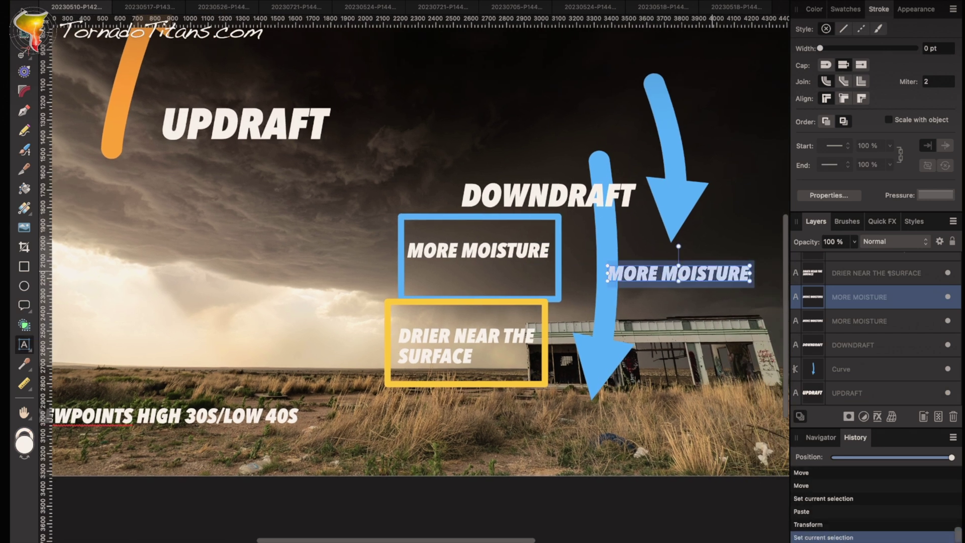
{"action": "type", "text": "RAIN IS E"}
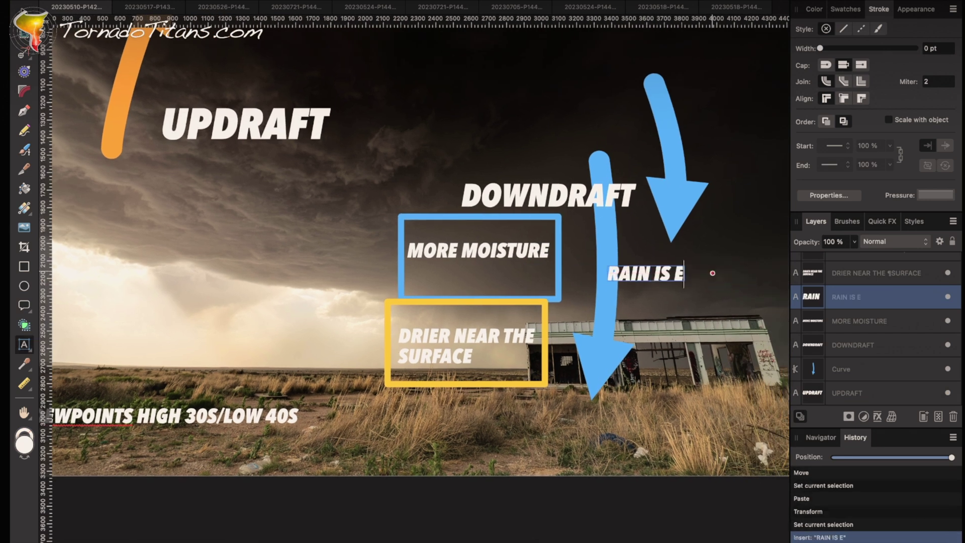
{"action": "type", "text": "VAPORTA"}
{"action": "key", "text": "BackSpace"}
{"action": "key", "text": "BackSpace"}
{"action": "type", "text": "ATING"}
{"action": "key", "text": "Return"}
{"action": "type", "text": "ON THE WAY DOWN"}
{"action": "key", "text": "Escape"}
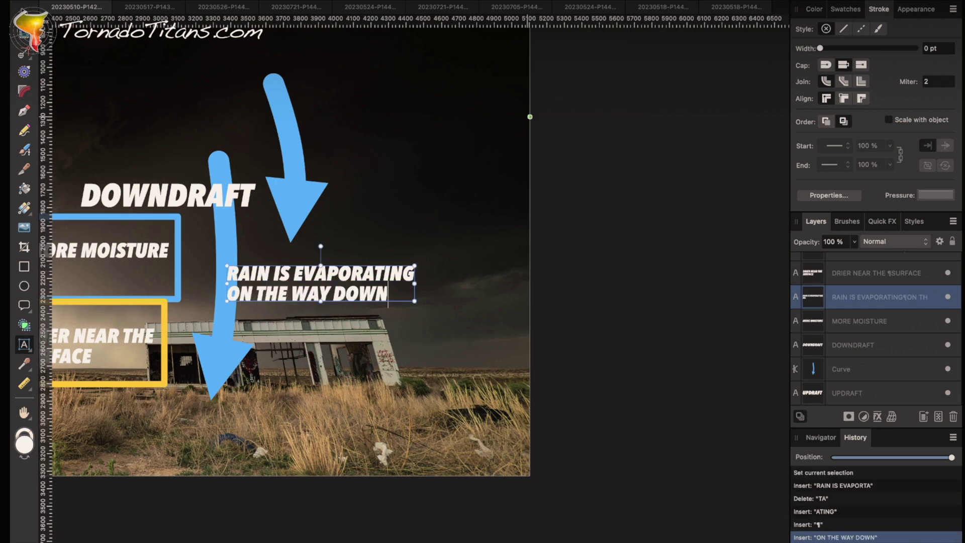
{"action": "key", "text": "Escape"}
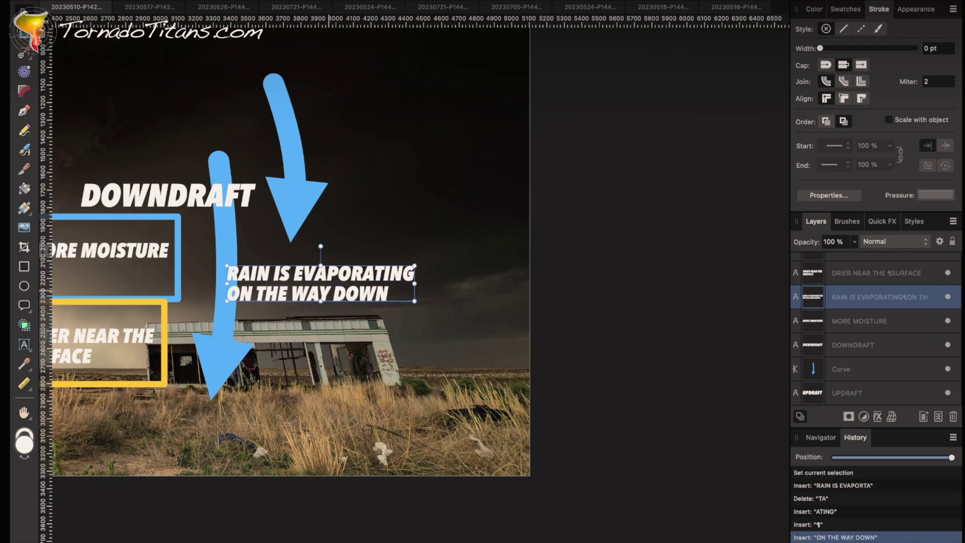
{"action": "left_click_drag", "start_coordinate": [330, 284], "coordinate": [353, 290]}
Duplicate the DEWPOINTS HIGH 30S/LOW 40S label and place the copy in the dark sky near the photo's upper edge
{"action": "scroll", "coordinate": [350, 284], "scroll_direction": "left", "scroll_amount": 7}
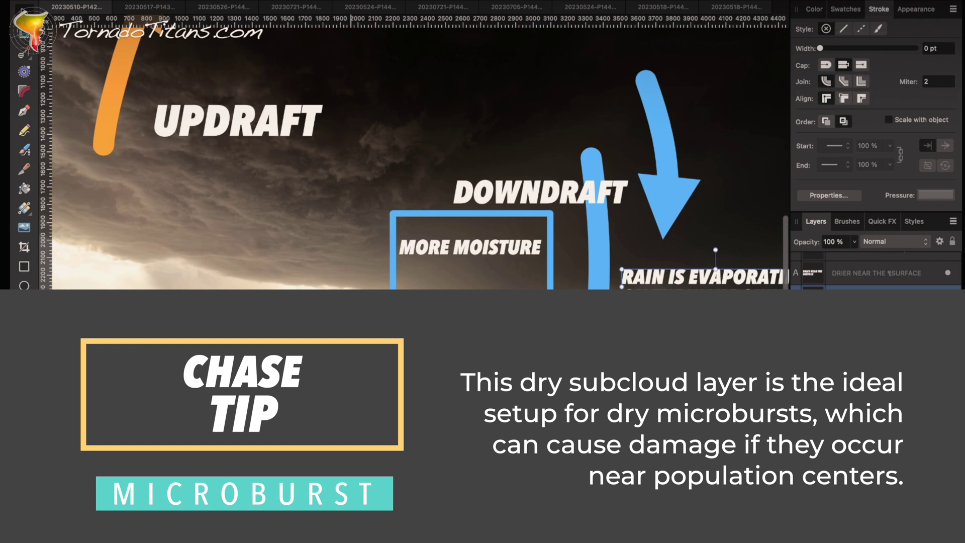
{"action": "scroll", "coordinate": [351, 284], "scroll_direction": "right", "scroll_amount": 1}
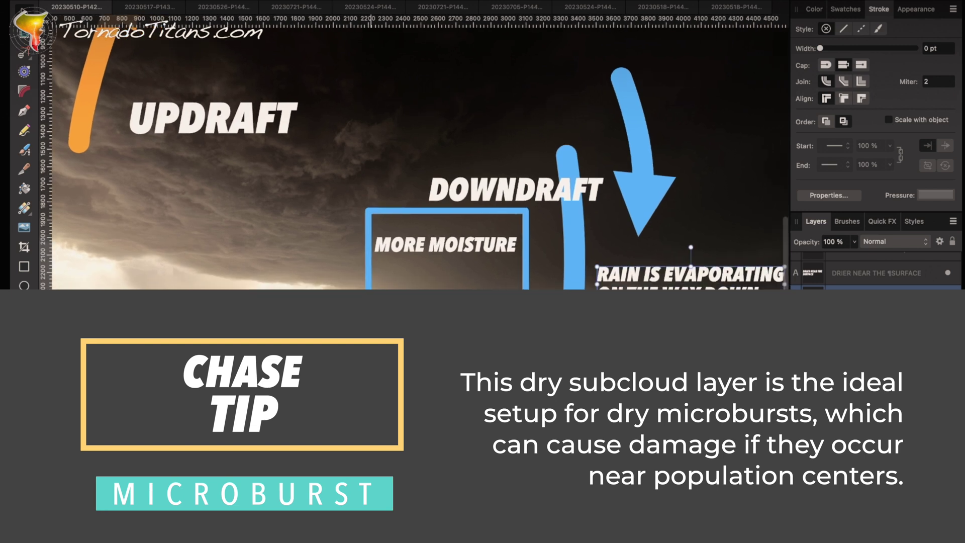
{"action": "scroll", "coordinate": [370, 286], "scroll_direction": "down", "scroll_amount": 4}
{"action": "scroll", "coordinate": [400, 191], "scroll_direction": "up", "scroll_amount": 1}
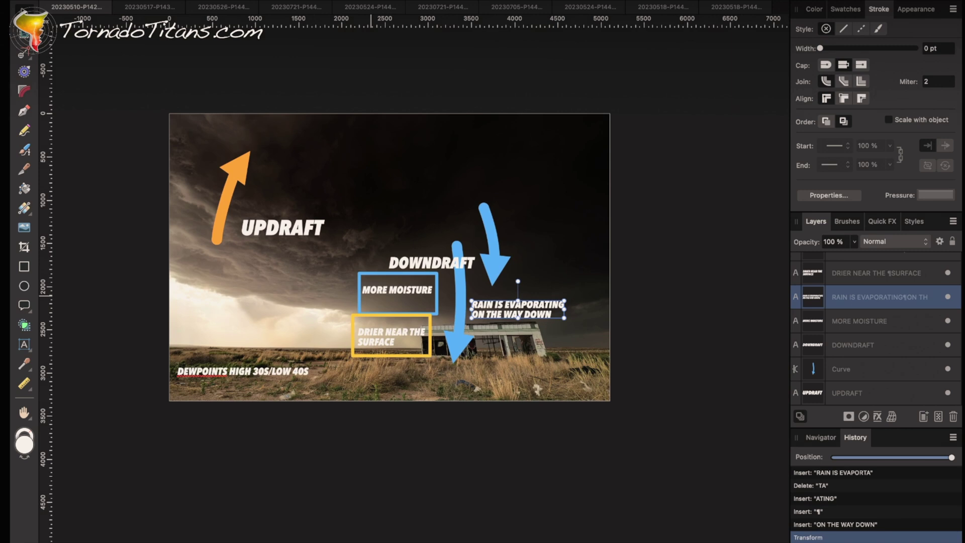
{"action": "scroll", "coordinate": [242, 304], "scroll_direction": "up", "scroll_amount": 1}
{"action": "left_click", "coordinate": [243, 390]}
{"action": "key", "text": "super+c"}
{"action": "key", "text": "super+v"}
{"action": "left_click_drag", "start_coordinate": [244, 390], "coordinate": [451, 97]}
Replace the sky label's text with THIS IS A SEVERE STORM / AND THIS IS A SUPERCELL on two lines
{"action": "triple_click", "coordinate": [451, 96]}
{"action": "type", "text": "T"}
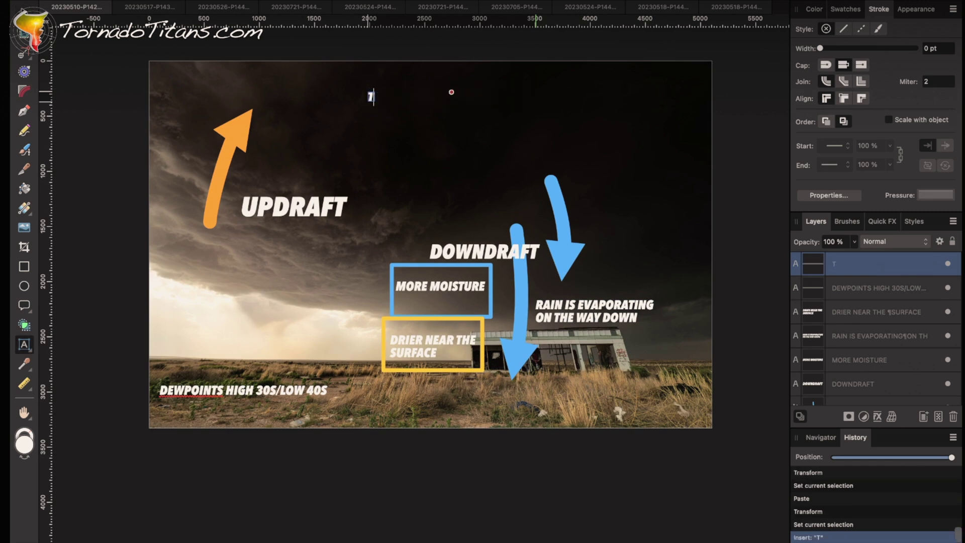
{"action": "type", "text": "HIS IS A SEVERE STORM"}
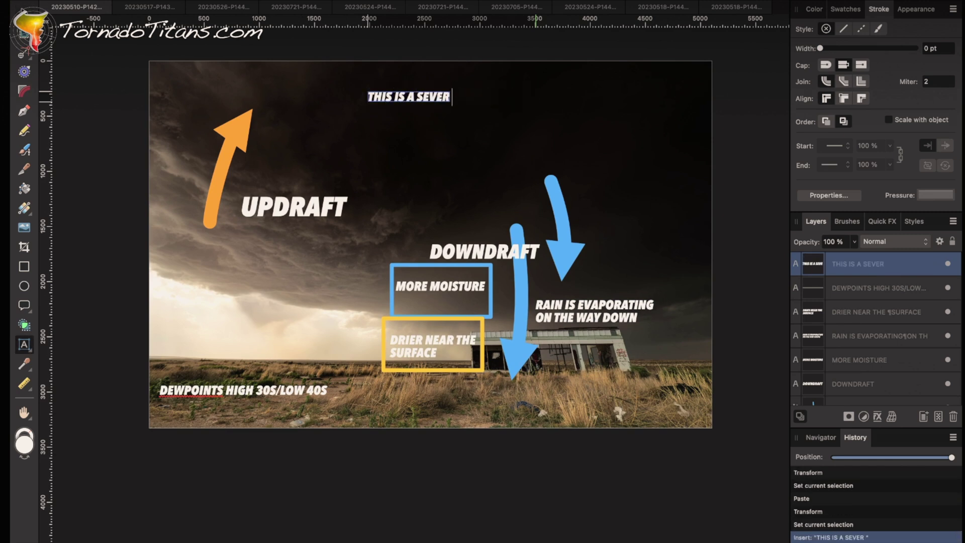
{"action": "key", "text": "BackSpace"}
{"action": "type", "text": "E STORM"}
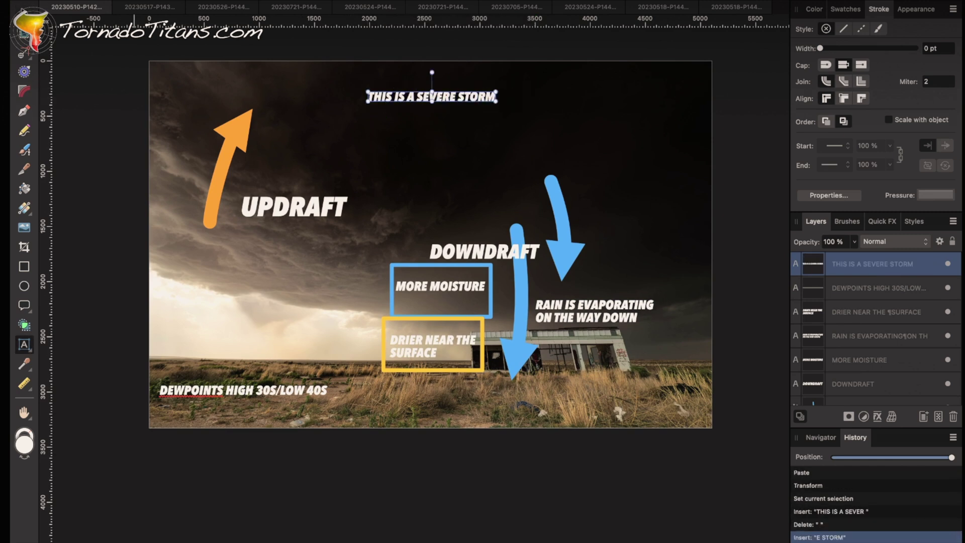
{"action": "key", "text": "Return"}
{"action": "type", "text": "AND THIS IS A SUPERCELL"}
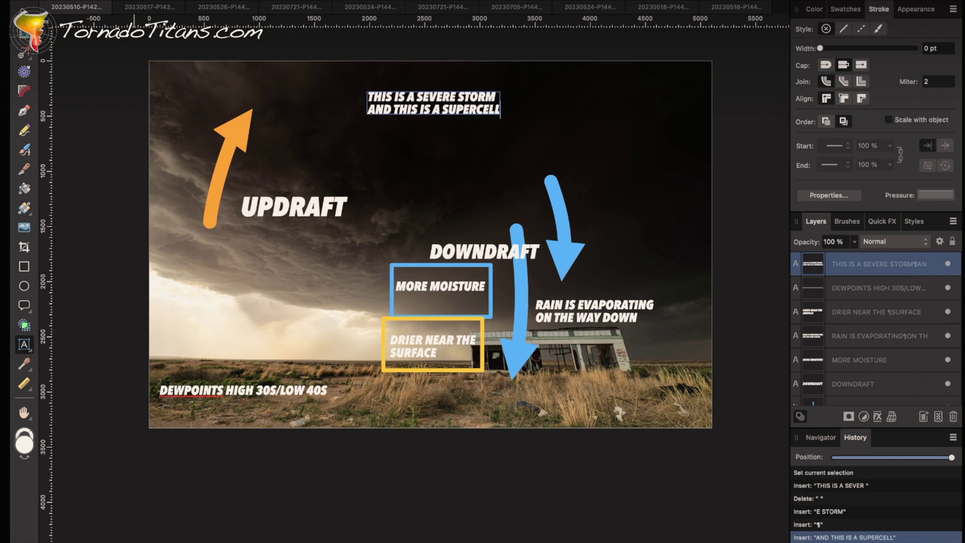
{"action": "key", "text": "Escape"}
Enlarge the severe storm label to roughly double size and shift it toward the photo's upper-right corner
{"action": "key", "text": "v"}
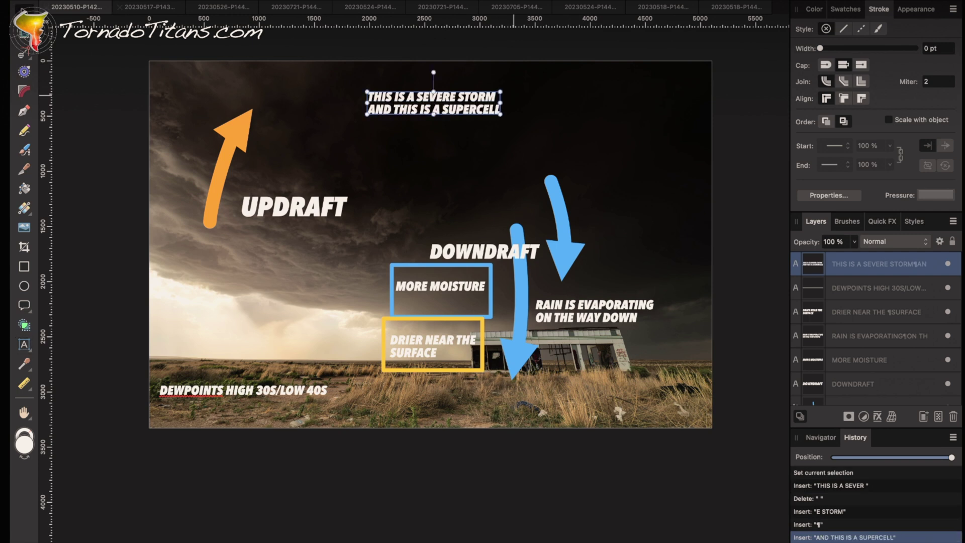
{"action": "left_click_drag", "start_coordinate": [499, 114], "coordinate": [643, 139]}
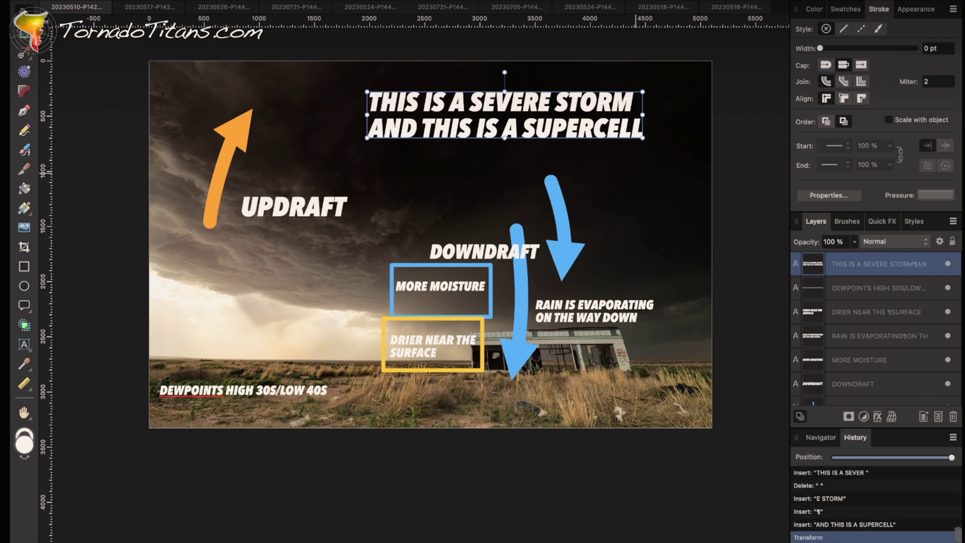
{"action": "left_click_drag", "start_coordinate": [570, 125], "coordinate": [635, 101]}
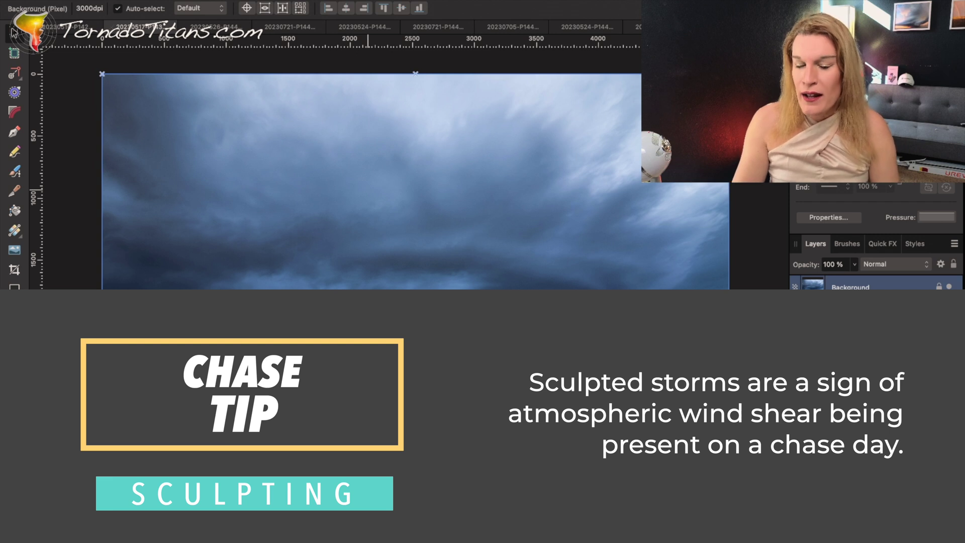
{"action": "scroll", "coordinate": [461, 356], "scroll_direction": "right", "scroll_amount": 2}
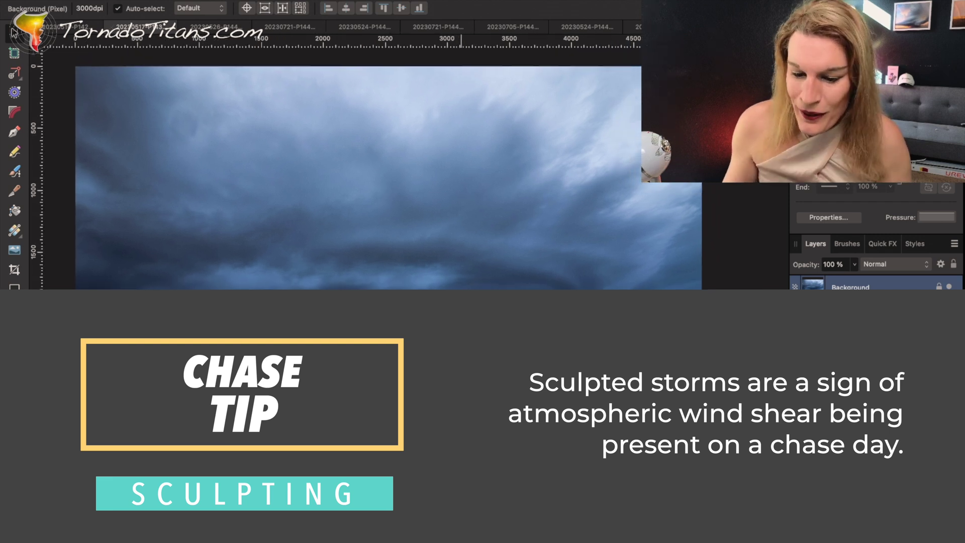
{"action": "scroll", "coordinate": [461, 356], "scroll_direction": "left", "scroll_amount": 1}
{"action": "scroll", "coordinate": [460, 355], "scroll_direction": "right", "scroll_amount": 1}
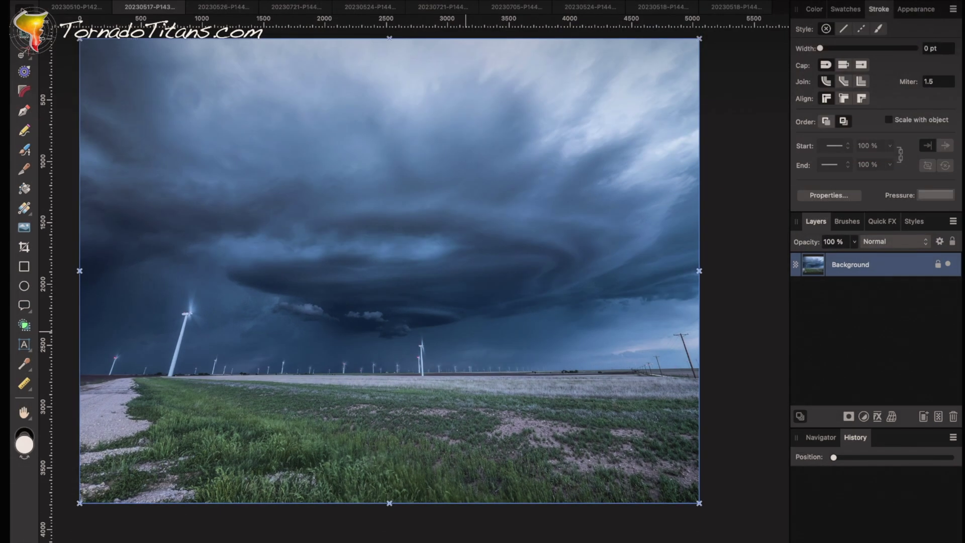
{"action": "scroll", "coordinate": [461, 329], "scroll_direction": "right", "scroll_amount": 1}
{"action": "scroll", "coordinate": [461, 329], "scroll_direction": "down", "scroll_amount": 1}
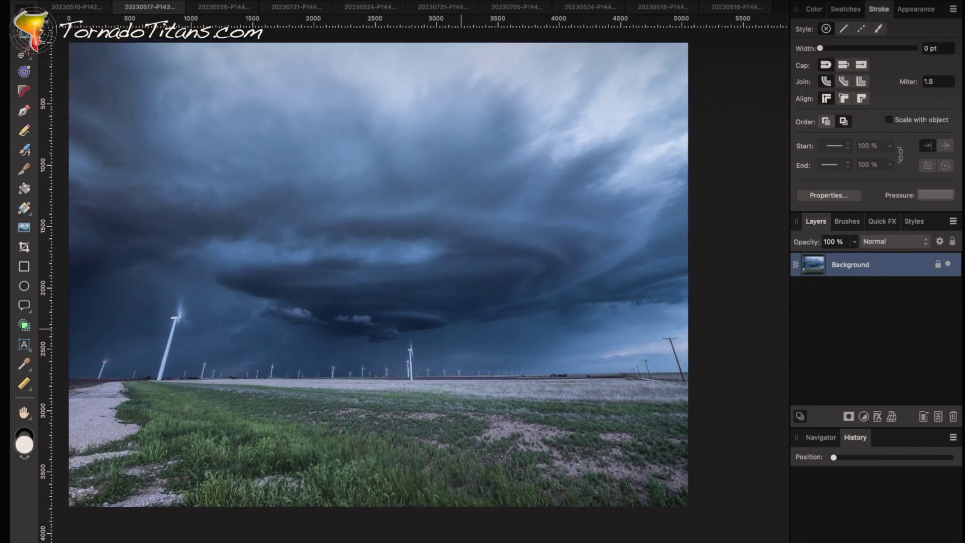
Paint a curved white 2 pt brush stroke with an end arrowhead, running left to right across the sky above the circular storm base
{"action": "key", "text": "b"}
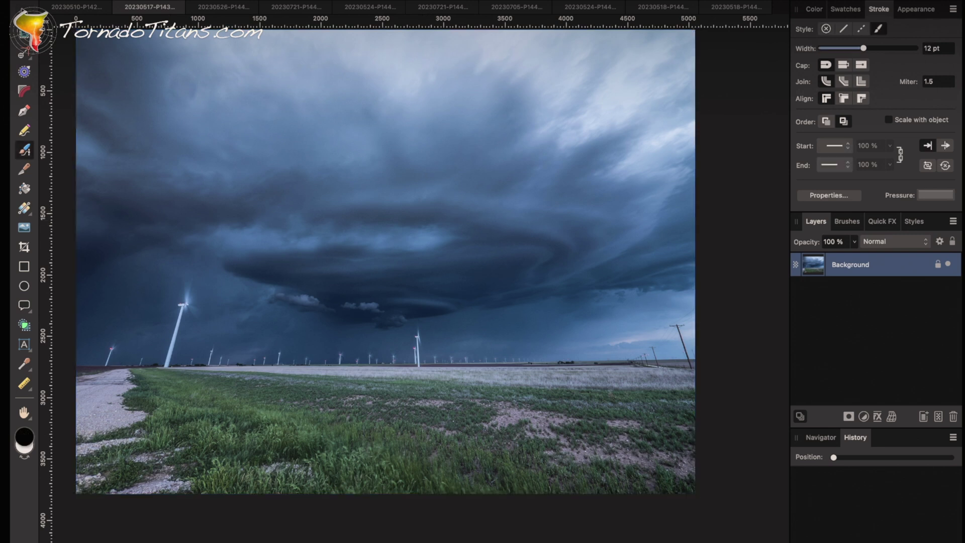
{"action": "mouse_move", "coordinate": [179, 145]}
{"action": "left_mouse_down"}
{"action": "mouse_move", "coordinate": [243, 96]}
{"action": "mouse_move", "coordinate": [427, 69]}
{"action": "mouse_move", "coordinate": [609, 143]}
{"action": "left_mouse_up"}
{"action": "key", "text": "ctrl+z"}
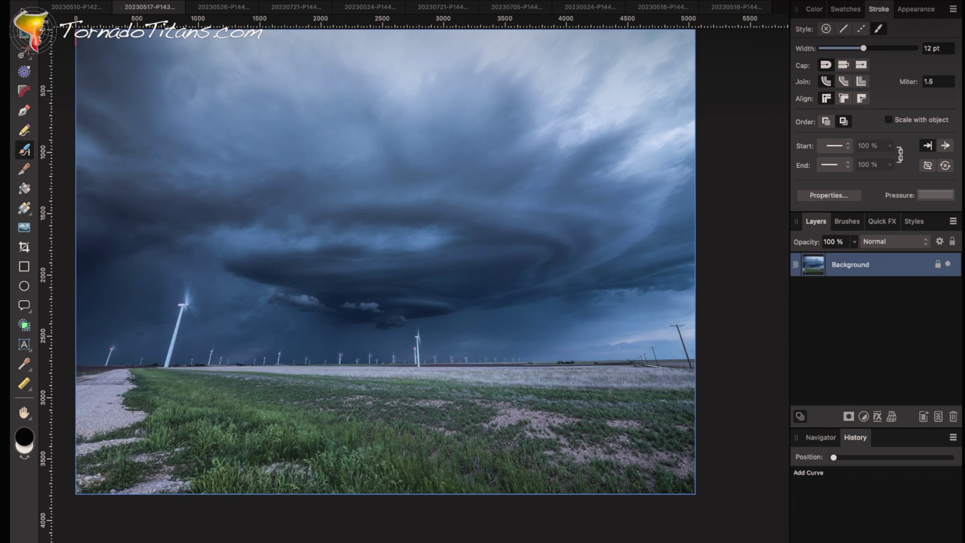
{"action": "left_click_drag", "start_coordinate": [862, 48], "coordinate": [841, 49]}
{"action": "left_click", "coordinate": [834, 164]}
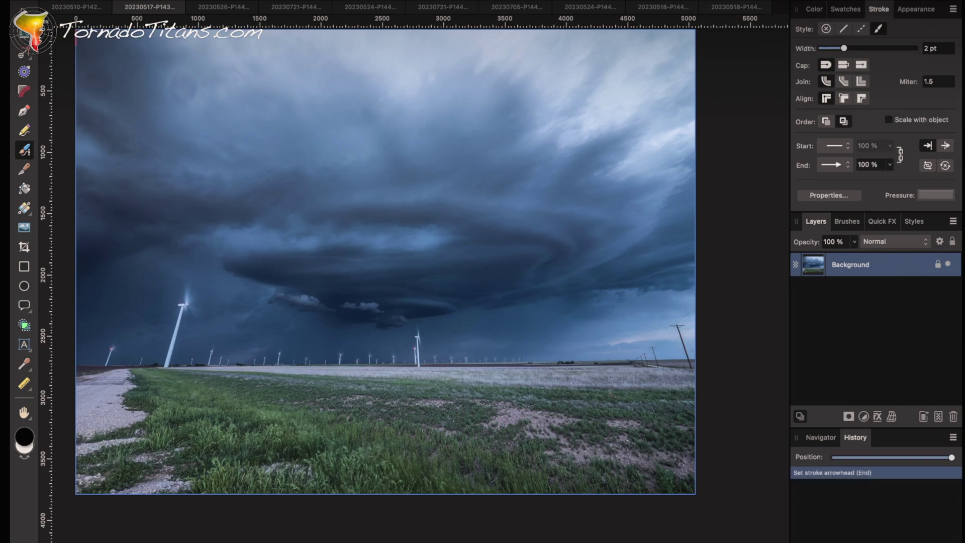
{"action": "key", "text": "x"}
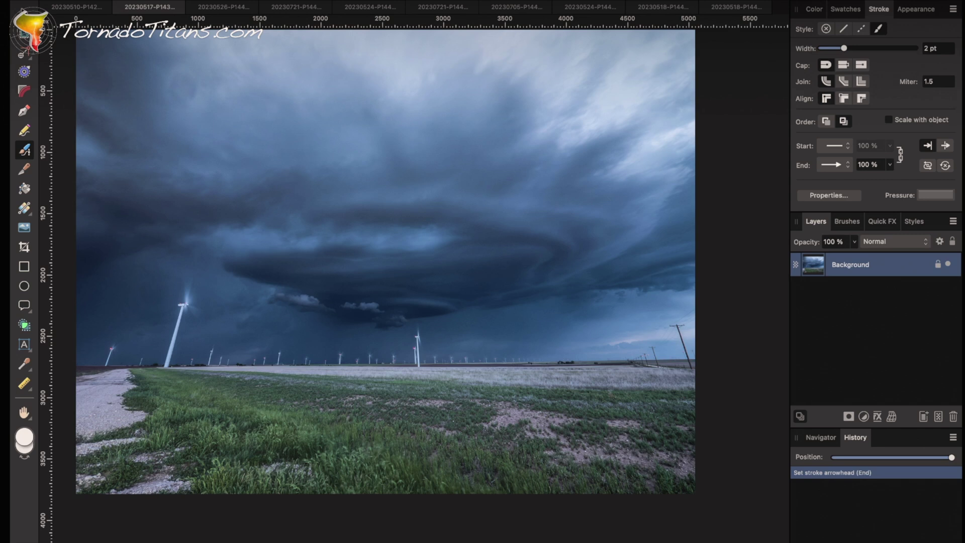
{"action": "mouse_move", "coordinate": [182, 117]}
{"action": "left_mouse_down"}
{"action": "mouse_move", "coordinate": [311, 86]}
{"action": "mouse_move", "coordinate": [486, 98]}
{"action": "mouse_move", "coordinate": [531, 112]}
{"action": "mouse_move", "coordinate": [623, 181]}
{"action": "left_mouse_up"}
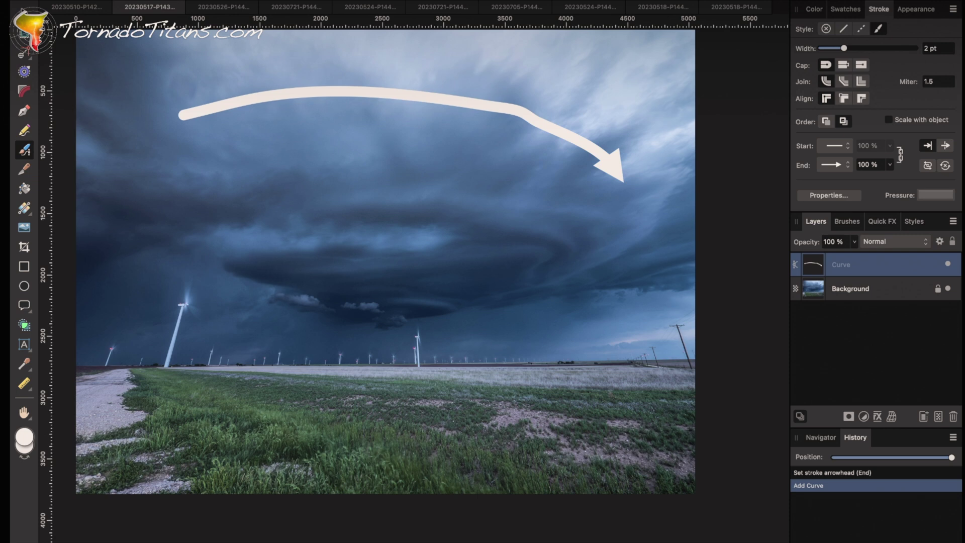
Add an artistic text label reading CIRCULAR BASE = ROTATING STORM below the curved arrow
{"action": "key", "text": "t"}
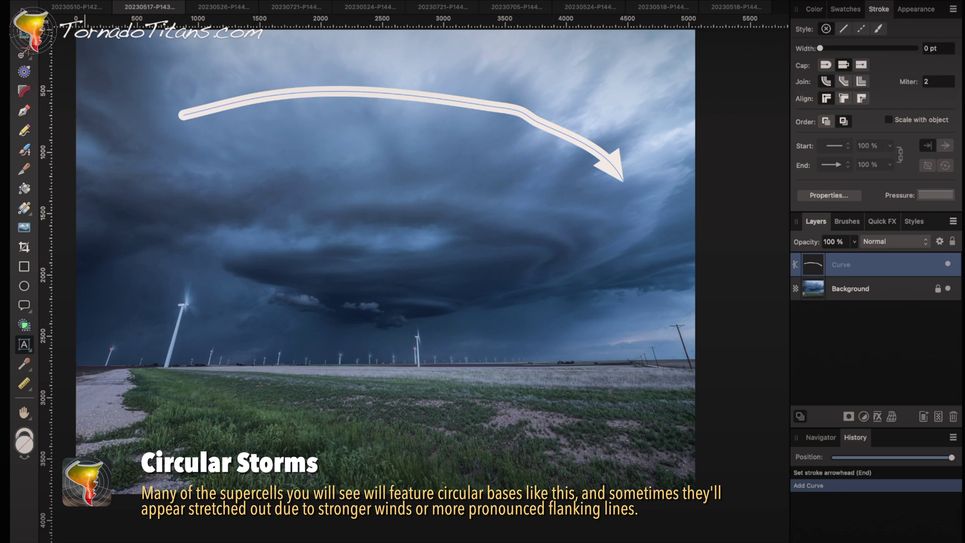
{"action": "mouse_move", "coordinate": [184, 227]}
{"action": "left_mouse_down"}
{"action": "mouse_move", "coordinate": [183, 238]}
{"action": "mouse_move", "coordinate": [228, 198]}
{"action": "left_mouse_up"}
{"action": "type", "text": "C"}
{"action": "key", "text": "BackSpace"}
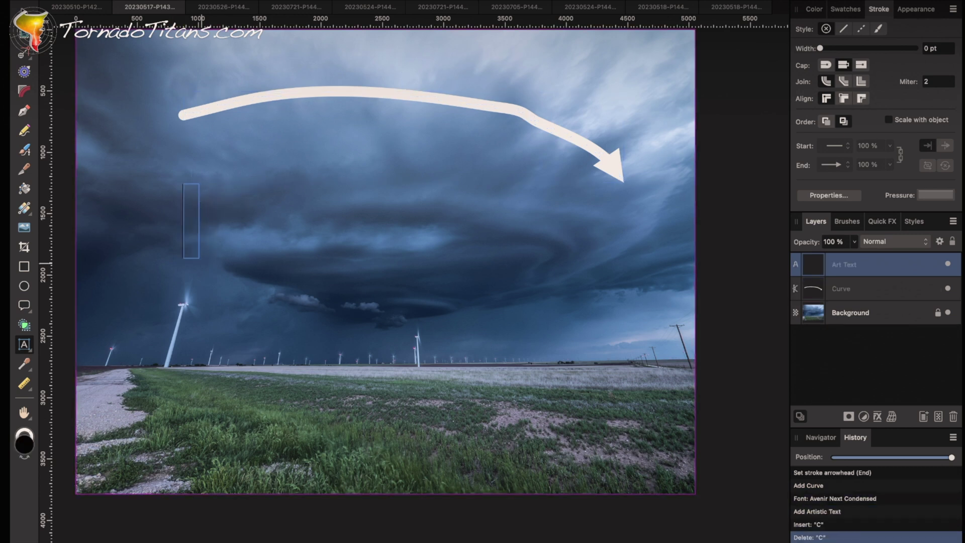
{"action": "type", "text": "circulaar"}
{"action": "key", "text": "BackSpace"}
{"action": "key", "text": "BackSpace"}
{"action": "key", "text": "BackSpace"}
{"action": "key", "text": "BackSpace"}
{"action": "key", "text": "BackSpace"}
{"action": "key", "text": "BackSpace"}
{"action": "key", "text": "BackSpace"}
{"action": "key", "text": "BackSpace"}
{"action": "key", "text": "BackSpace"}
{"action": "type", "text": "CIRCULAR BASE = "}
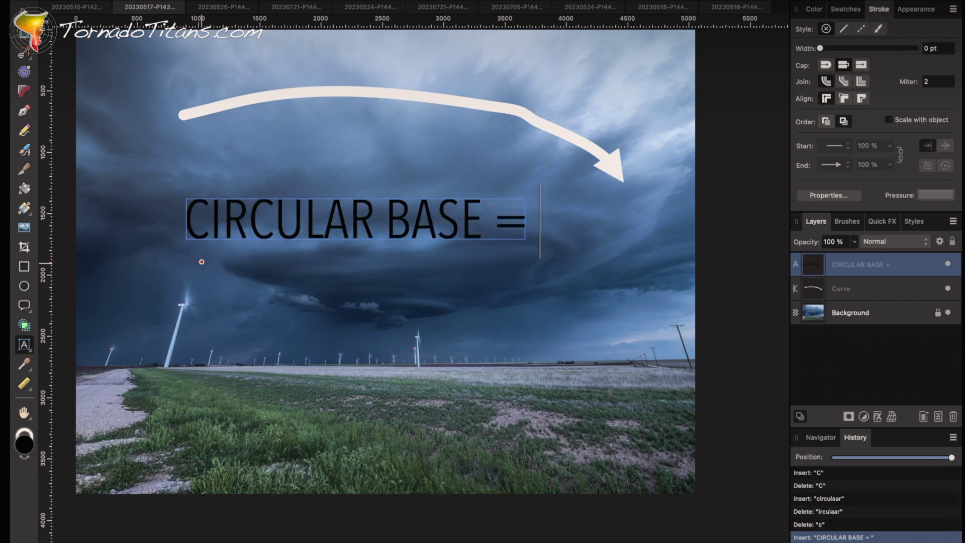
{"action": "type", "text": "ROTA"}
{"action": "key", "text": "BackSpace"}
{"action": "type", "text": "TATING STORM"}
{"action": "key", "text": "Escape"}
Format the circular base label in Avenir Next Condensed Heavy Italic at 7 pt
{"action": "scroll", "coordinate": [161, 246], "scroll_direction": "left", "scroll_amount": 10}
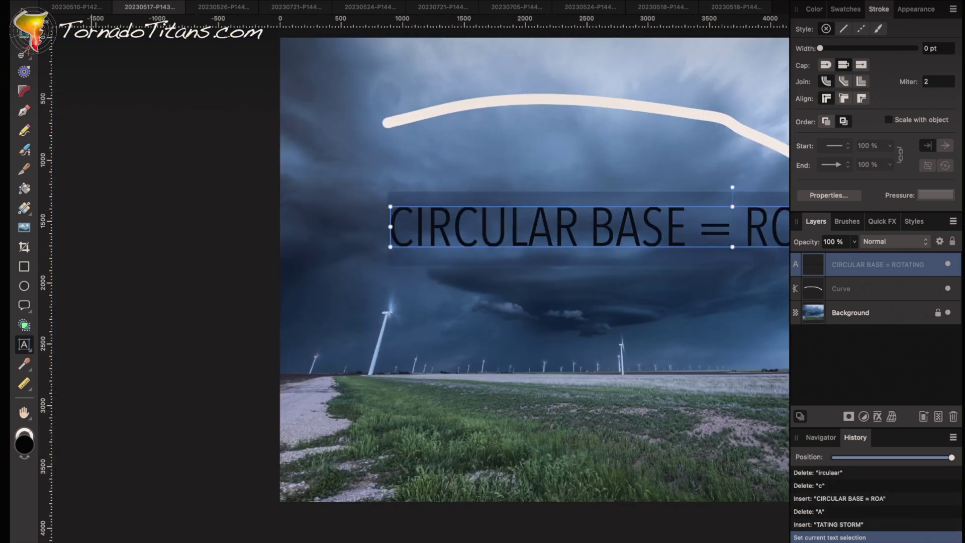
{"action": "key", "text": "Return"}
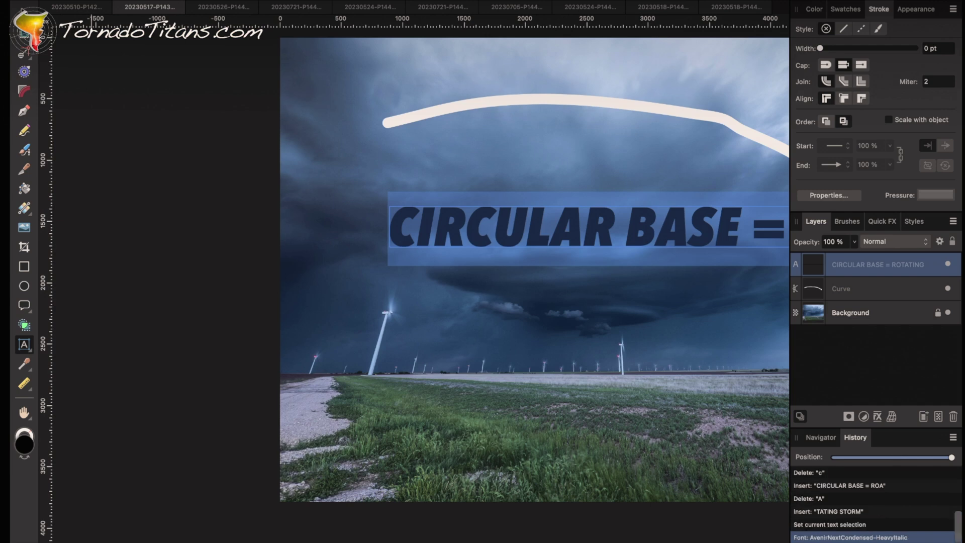
{"action": "type", "text": "7"}
{"action": "key", "text": "Return"}
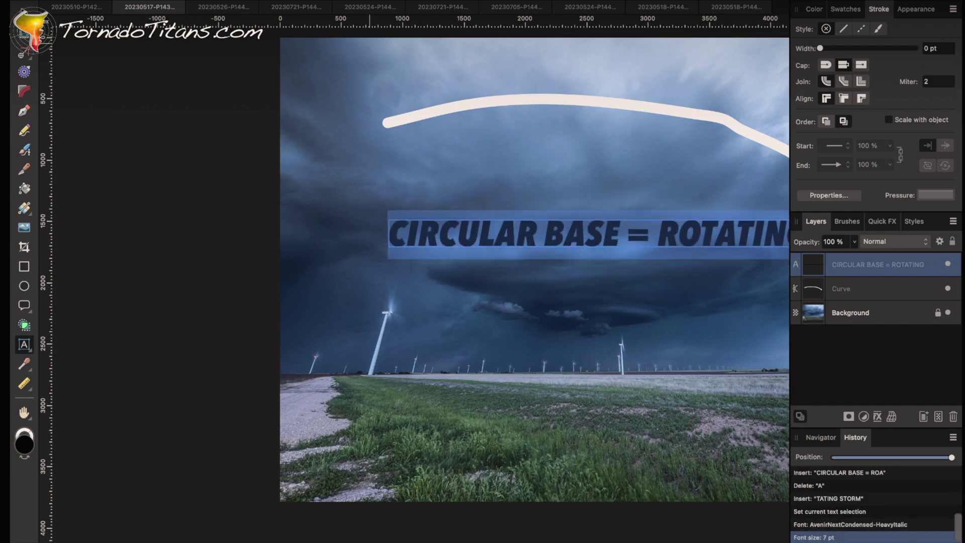
{"action": "key", "text": "Escape"}
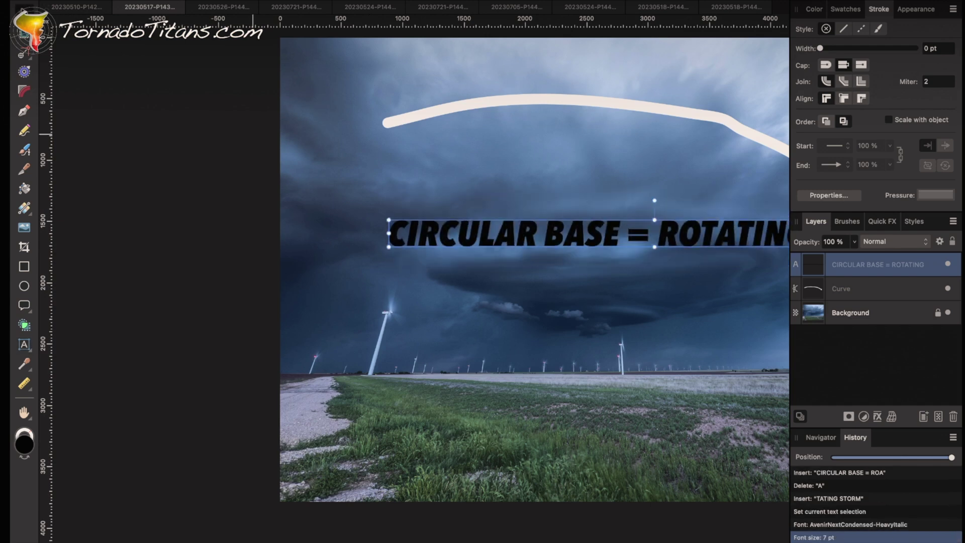
Position the circular base label just beneath the curved arrow and change its fill to white
{"action": "scroll", "coordinate": [253, 134], "scroll_direction": "right", "scroll_amount": 5}
{"action": "mouse_move", "coordinate": [317, 235]}
{"action": "left_mouse_down"}
{"action": "mouse_move", "coordinate": [289, 205]}
{"action": "mouse_move", "coordinate": [308, 223]}
{"action": "left_mouse_up"}
{"action": "left_click_drag", "start_coordinate": [624, 237], "coordinate": [522, 232]}
{"action": "left_click_drag", "start_coordinate": [416, 221], "coordinate": [416, 194]}
{"action": "left_click_drag", "start_coordinate": [300, 193], "coordinate": [295, 175]}
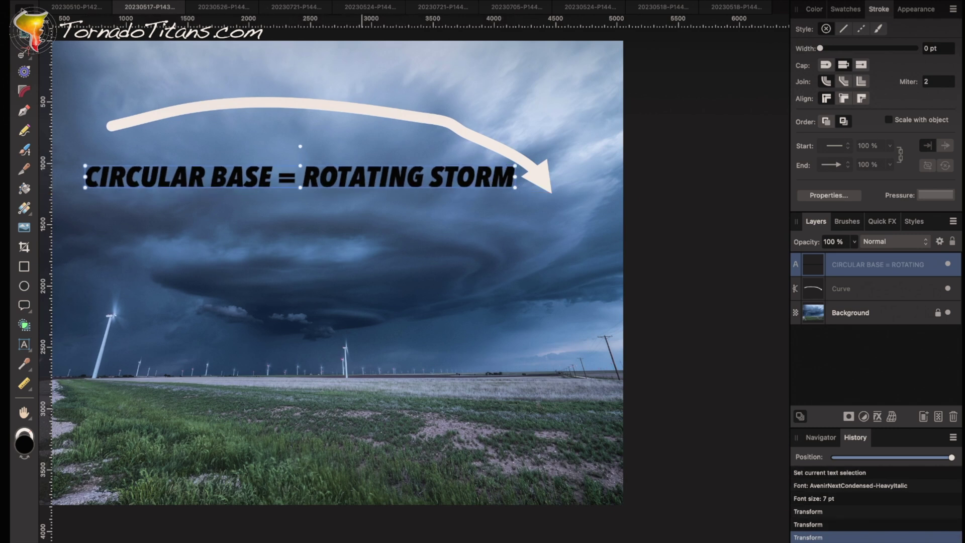
{"action": "key", "text": "x"}
{"action": "left_click", "coordinate": [324, 256]}
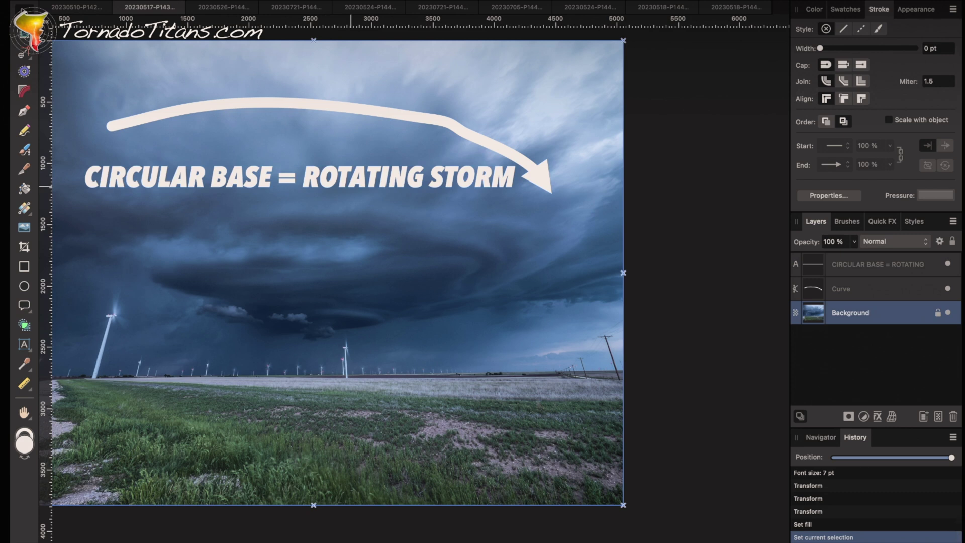
Shift the circular base label slightly left in the sky and place a copy of it along the horizon
{"action": "scroll", "coordinate": [338, 202], "scroll_direction": "left", "scroll_amount": 3}
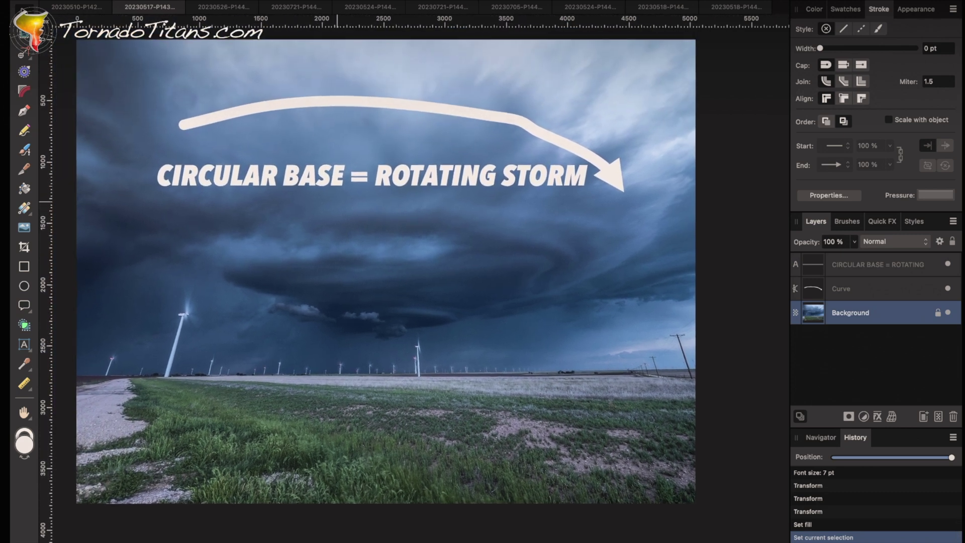
{"action": "left_click", "coordinate": [338, 194]}
{"action": "left_click", "coordinate": [323, 179]}
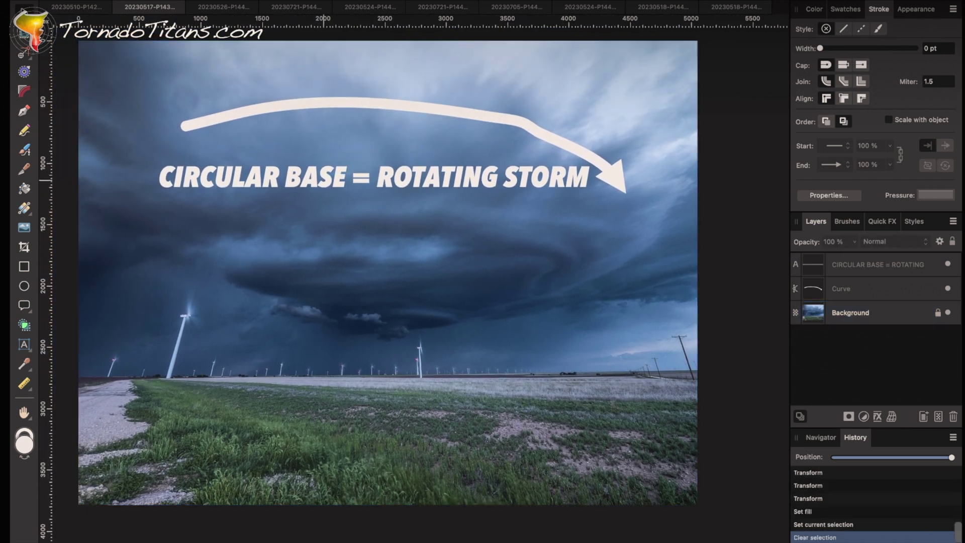
{"action": "left_click_drag", "start_coordinate": [323, 180], "coordinate": [444, 366]}
{"action": "key", "text": "super+c"}
{"action": "key", "text": "super+v"}
{"action": "double_click", "coordinate": [444, 364]}
Replace the copied label's text with STRIATIONS/SCULPTING = and ROTATING STORM on two lines, and move it onto the grass
{"action": "key", "text": "ctrl+a"}
{"action": "type", "text": "S"}
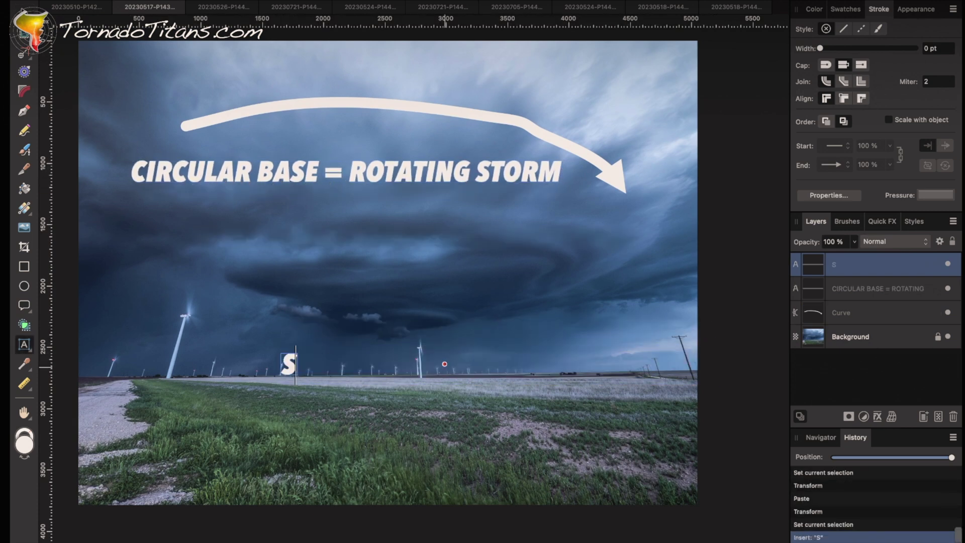
{"action": "type", "text": "TRIATIONS/SCUL"}
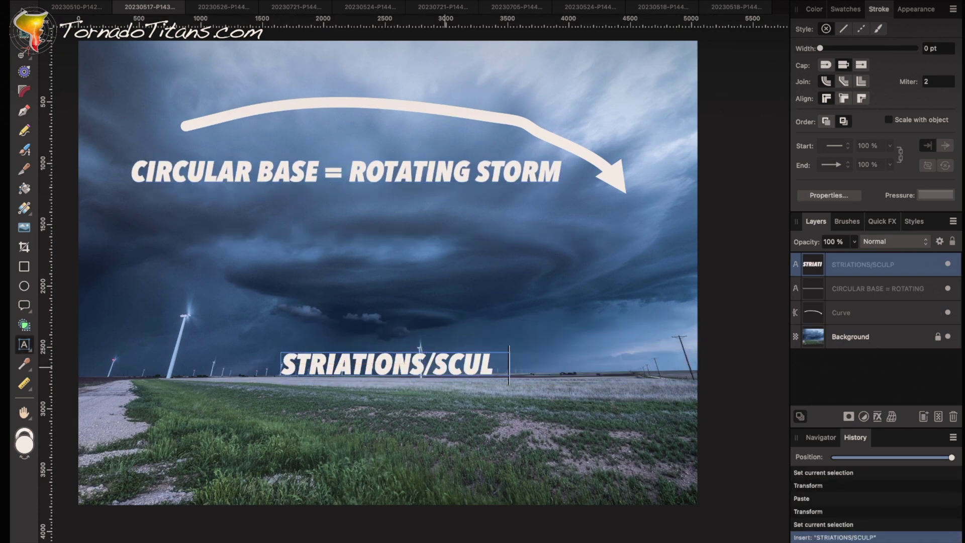
{"action": "type", "text": "PTING ="}
{"action": "key", "text": "Return"}
{"action": "type", "text": "ROTATING "}
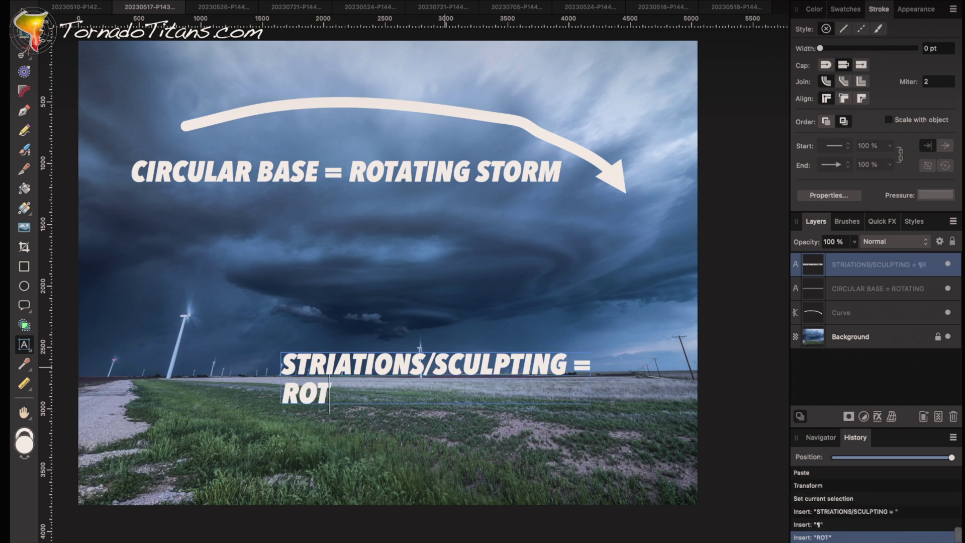
{"action": "type", "text": "STORM"}
{"action": "key", "text": "Escape"}
{"action": "key", "text": "v"}
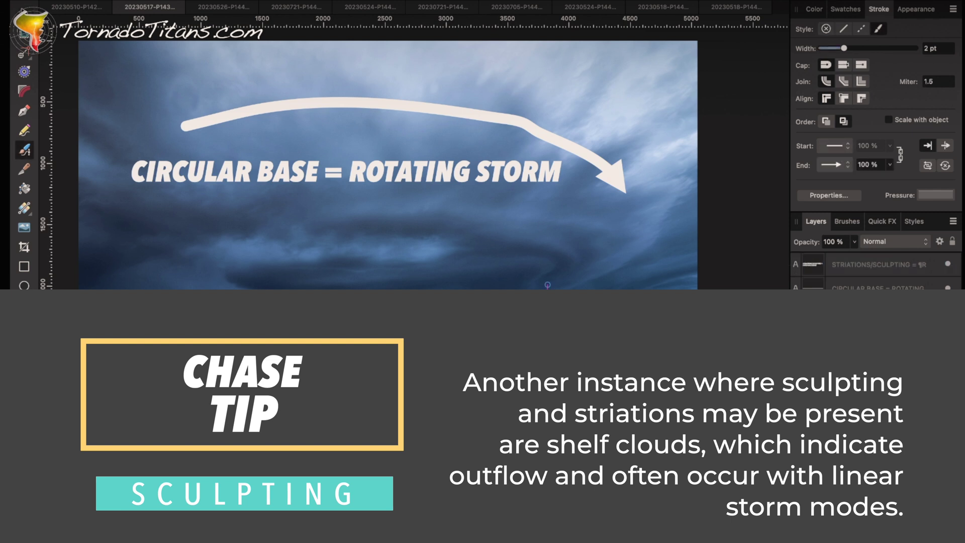
Paint three white 2 pt arrow strokes rising from the striations label toward the right side of the storm base
{"action": "left_click_drag", "start_coordinate": [547, 285], "coordinate": [535, 247]}
{"action": "left_click_drag", "start_coordinate": [468, 396], "coordinate": [500, 267]}
{"action": "left_click_drag", "start_coordinate": [578, 394], "coordinate": [626, 262]}
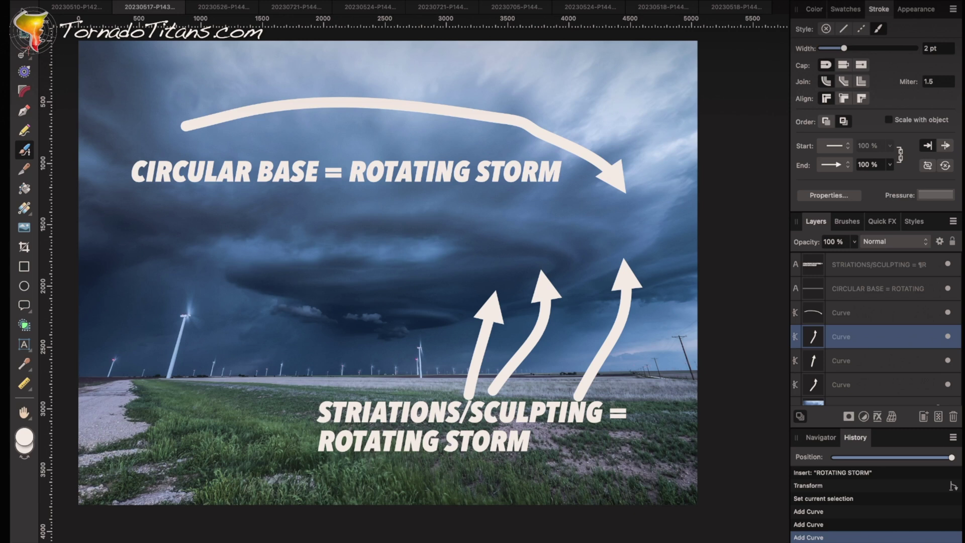
{"action": "key", "text": "v"}
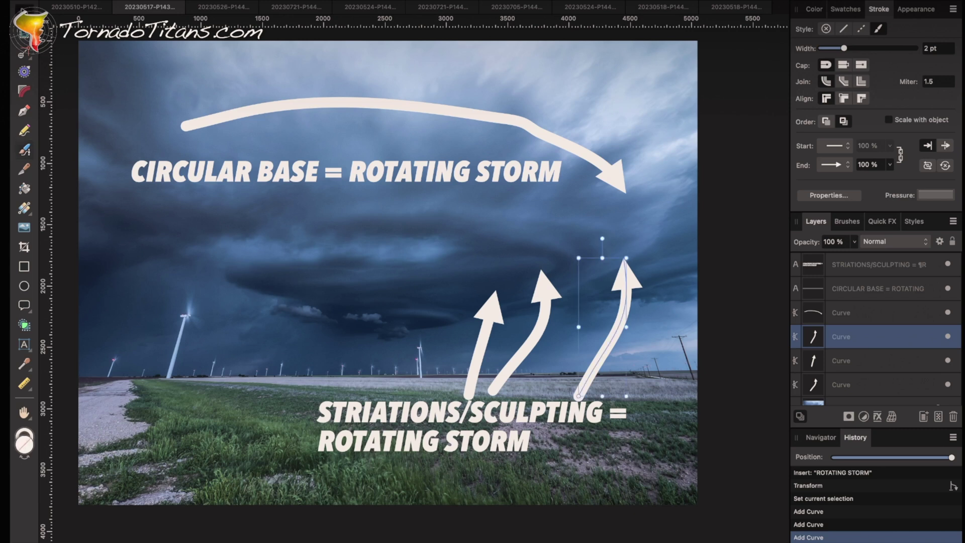
Duplicate the striations label and place the copy over the horizon, up and left of the original
{"action": "left_click", "coordinate": [349, 428]}
{"action": "key", "text": "super+v"}
{"action": "left_click_drag", "start_coordinate": [349, 428], "coordinate": [296, 345]}
{"action": "triple_click", "coordinate": [296, 345]}
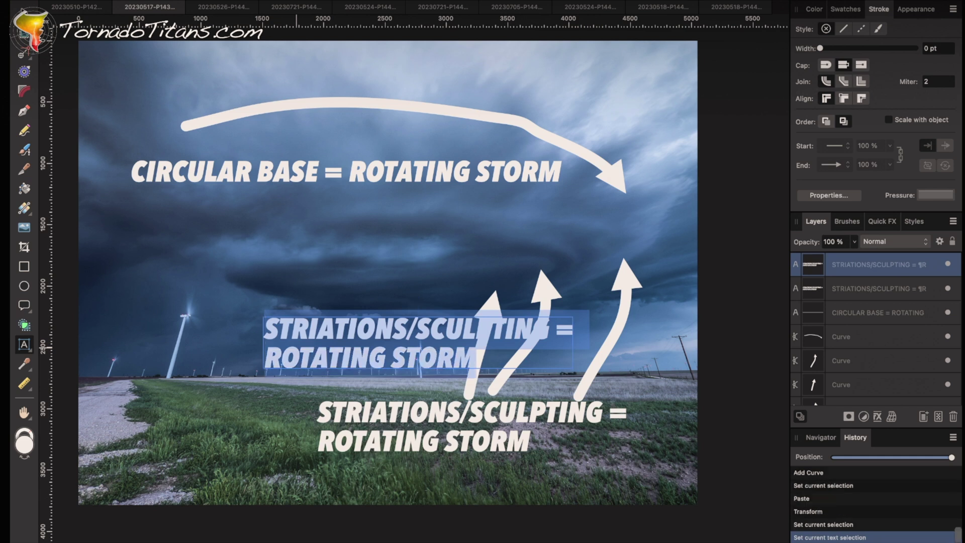
Replace the duplicated label's text with TRANSPARENT CORE
{"action": "type", "text": "TRANSPRA"}
{"action": "type", "text": "EN"}
{"action": "key", "text": "BackSpace"}
{"action": "key", "text": "BackSpace"}
{"action": "key", "text": "BackSpace"}
{"action": "key", "text": "BackSpace"}
{"action": "type", "text": "A"}
{"action": "key", "text": "BackSpace"}
{"action": "type", "text": "ARENT CORE"}
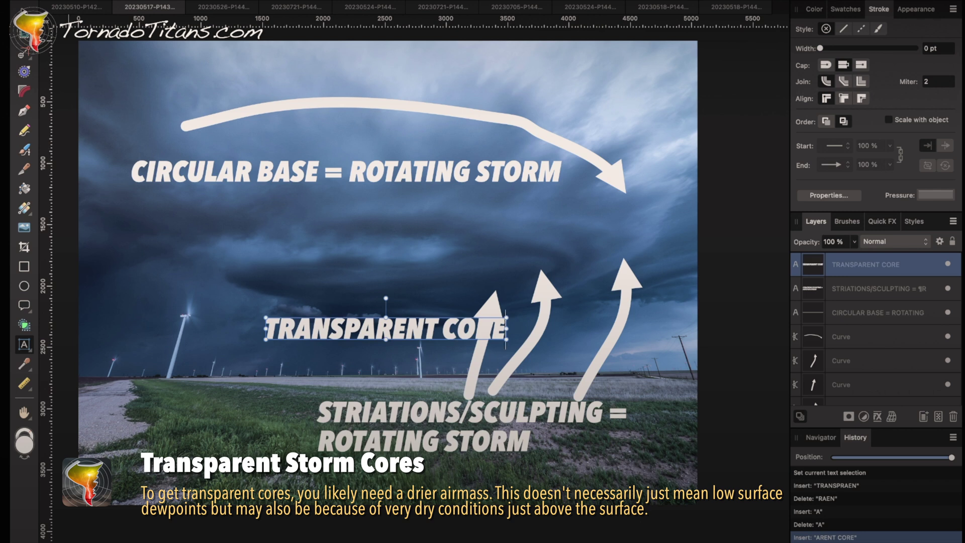
{"action": "key", "text": "Escape"}
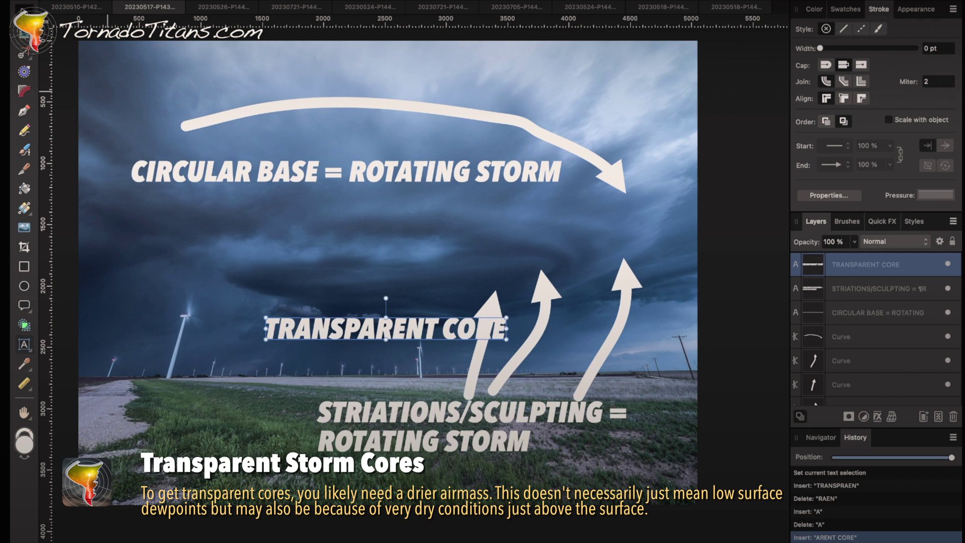
Shrink the TRANSPARENT CORE label, fill it orange and place it among the upward arrows
{"action": "left_click_drag", "start_coordinate": [266, 339], "coordinate": [380, 328]}
{"action": "left_click_drag", "start_coordinate": [443, 323], "coordinate": [572, 343]}
{"action": "left_click_drag", "start_coordinate": [508, 343], "coordinate": [499, 337]}
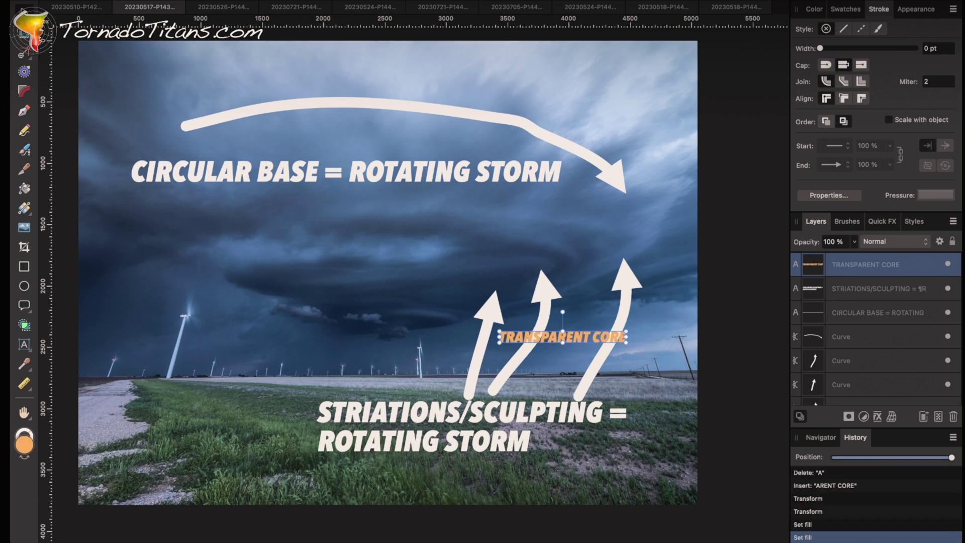
{"action": "left_click_drag", "start_coordinate": [561, 338], "coordinate": [557, 344]}
Delete the middle upward arrow and fit the TRANSPARENT CORE label into the gap by nudging and shrinking it
{"action": "left_click", "coordinate": [539, 304]}
{"action": "key", "text": "Delete"}
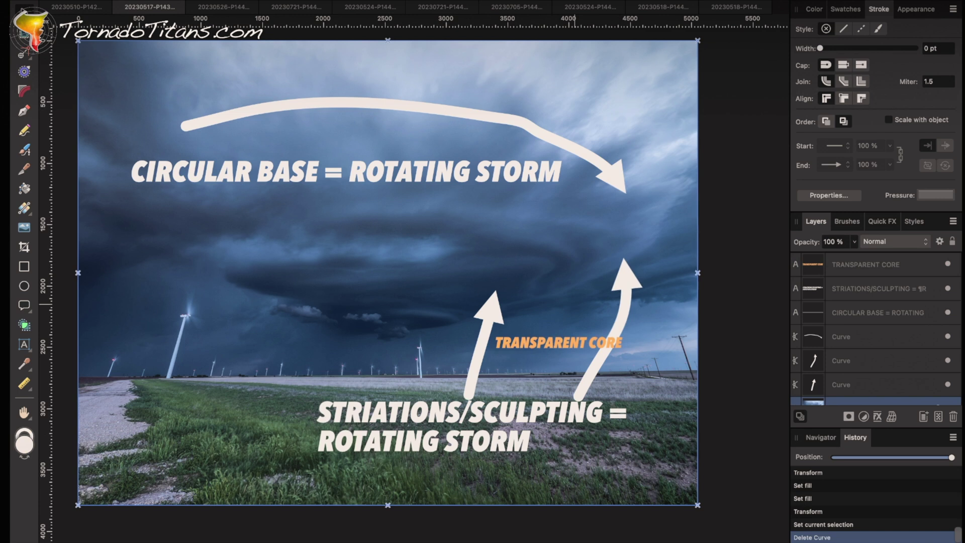
{"action": "key", "text": "super+d"}
{"action": "left_click_drag", "start_coordinate": [545, 344], "coordinate": [533, 349]}
{"action": "left_click_drag", "start_coordinate": [608, 353], "coordinate": [569, 347]}
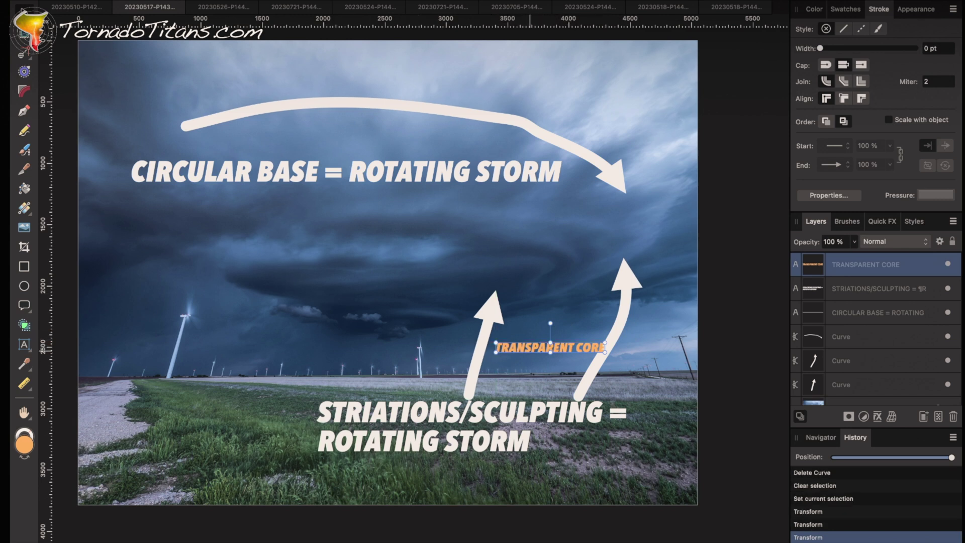
{"action": "double_click", "coordinate": [530, 349]}
{"action": "key", "text": "super+v"}
{"action": "key", "text": "super+z"}
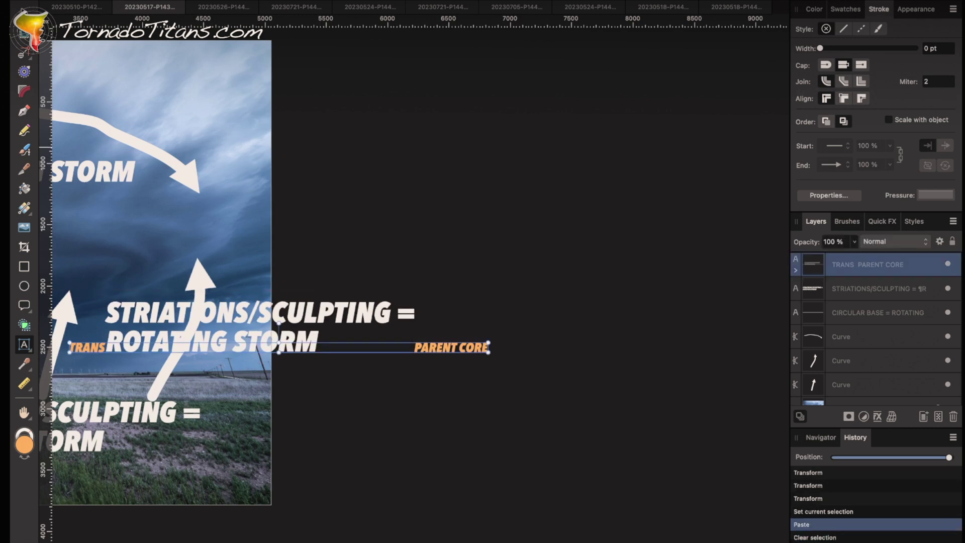
{"action": "scroll", "coordinate": [236, 141], "scroll_direction": "left", "scroll_amount": 8}
{"action": "left_click", "coordinate": [206, 95]}
{"action": "left_click", "coordinate": [97, 351]}
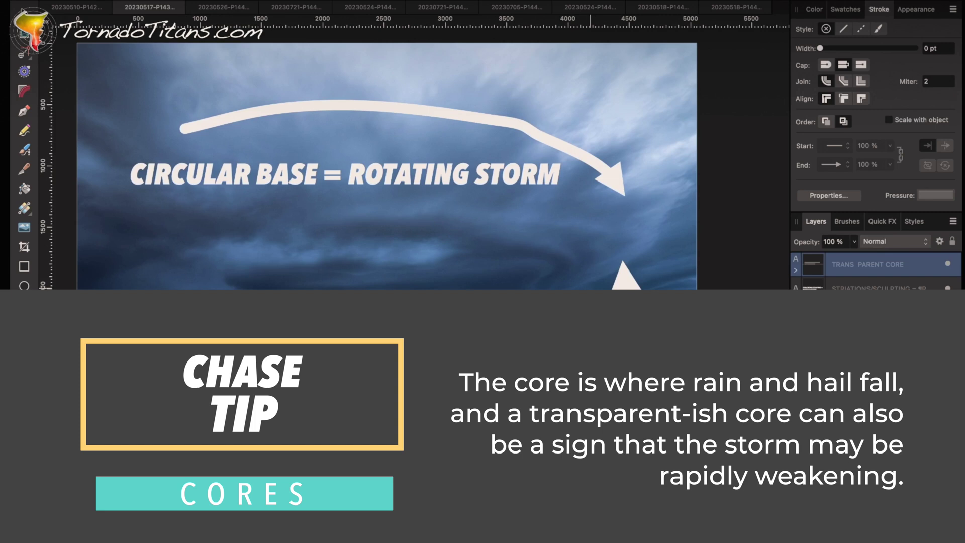
{"action": "double_click", "coordinate": [582, 302]}
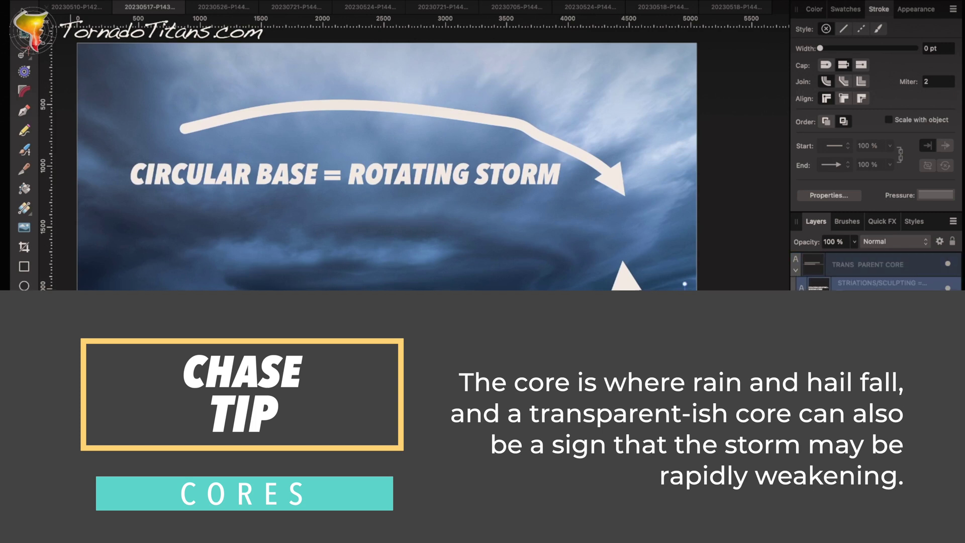
{"action": "key", "text": "Delete"}
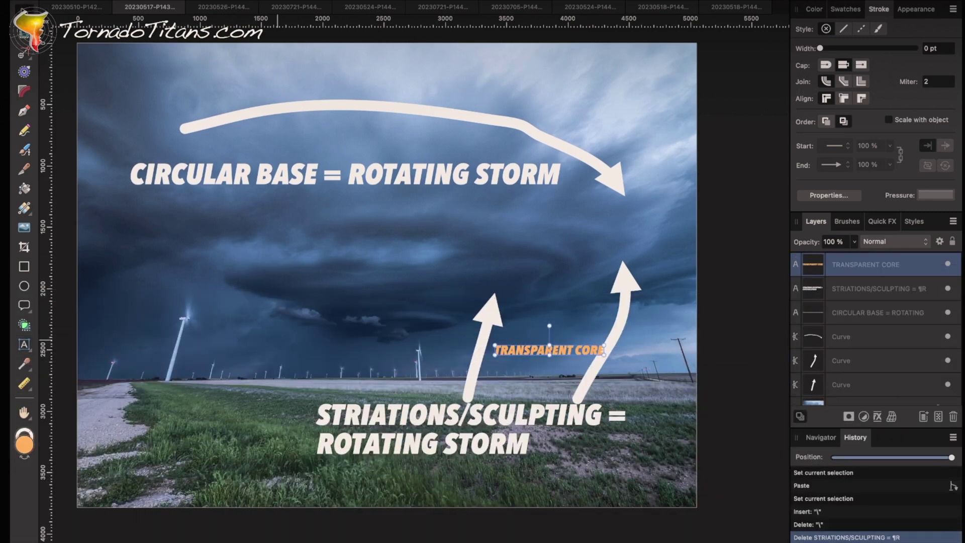
Paste another copy of the striations label and move it beside the tall wind turbine left of the storm base
{"action": "scroll", "coordinate": [386, 275], "scroll_direction": "down", "scroll_amount": 2}
{"action": "left_click", "coordinate": [477, 400]}
{"action": "key", "text": "super+v"}
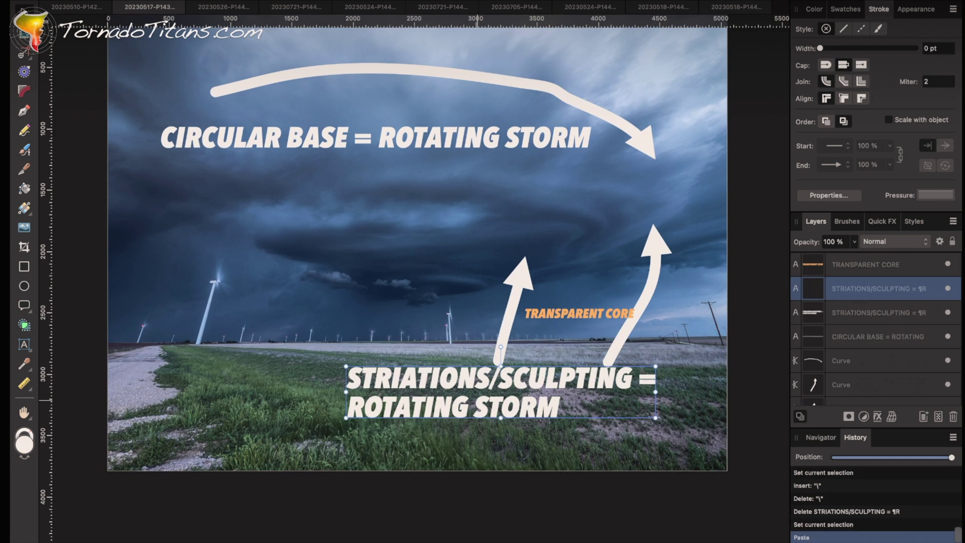
{"action": "left_click_drag", "start_coordinate": [477, 400], "coordinate": [288, 301]}
{"action": "double_click", "coordinate": [288, 301]}
Replace the new copy's text with WHAT'S THIS?
{"action": "key", "text": "ctrl+a"}
{"action": "type", "text": "WHAT'S THIS?"}
{"action": "key", "text": "Escape"}
{"action": "key", "text": "v"}
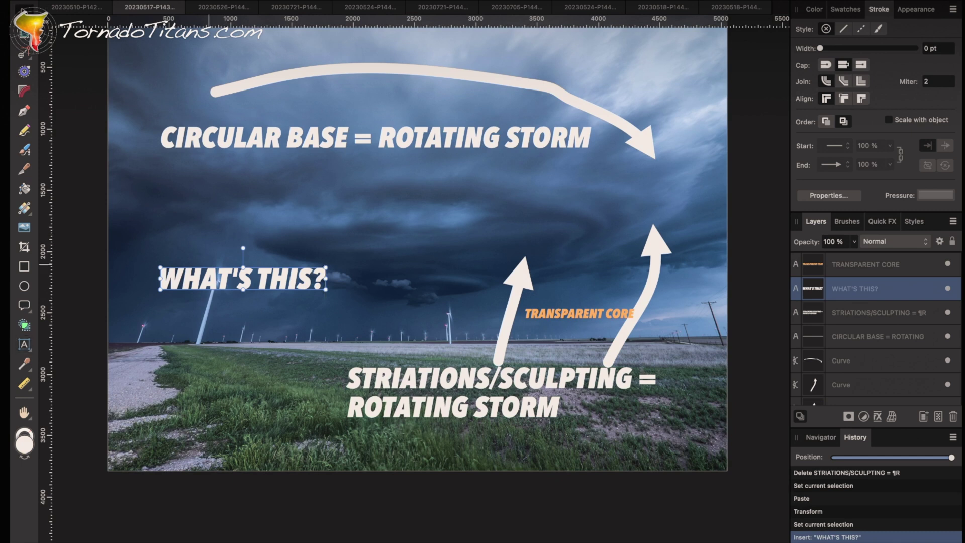
Shift the label by the wind turbine further left and replace its text with ANOTHER and STORM ENCROACHING on two lines
{"action": "left_click_drag", "start_coordinate": [208, 274], "coordinate": [165, 280]}
{"action": "triple_click", "coordinate": [169, 282]}
{"action": "type", "text": "ANOTHER"}
{"action": "key", "text": "Return"}
{"action": "type", "text": "STORM "}
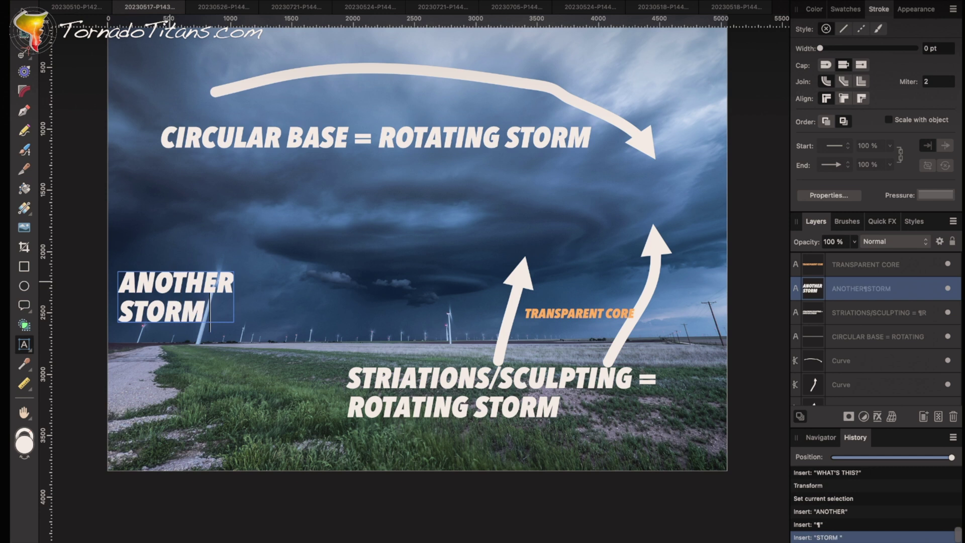
{"action": "type", "text": "ENCROACHING"}
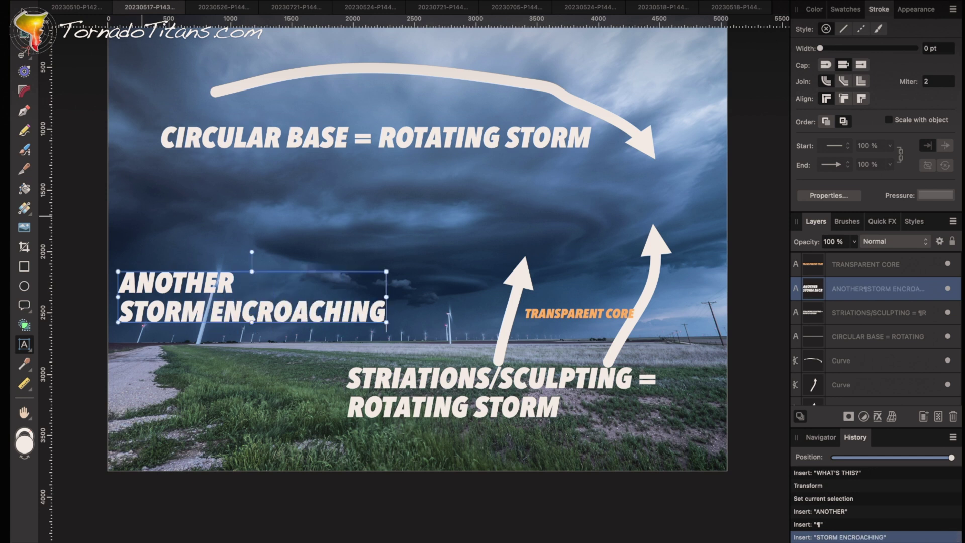
Fill the ANOTHER STORM ENCROACHING label yellow and shrink it to sit just above the horizon at the photo's left
{"action": "key", "text": "ctrl+a"}
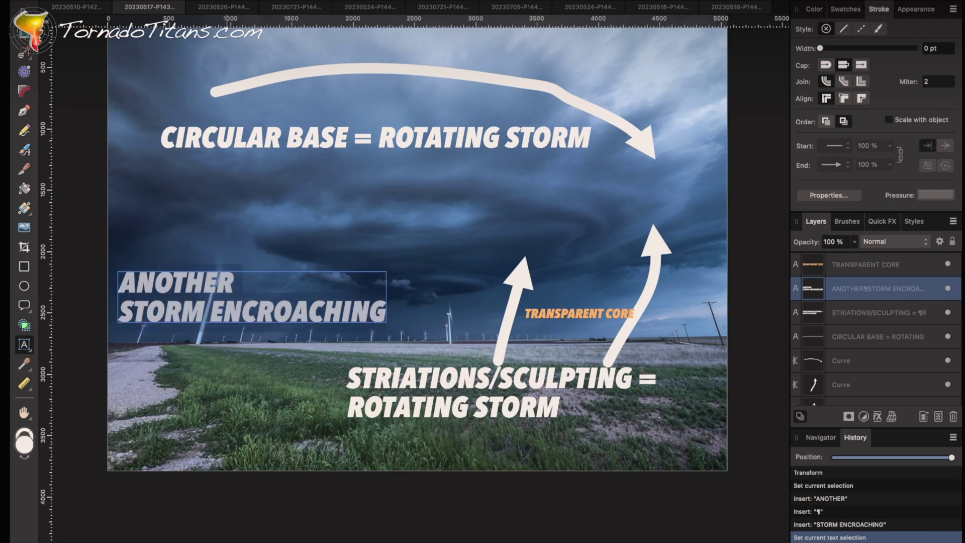
{"action": "key", "text": "Escape"}
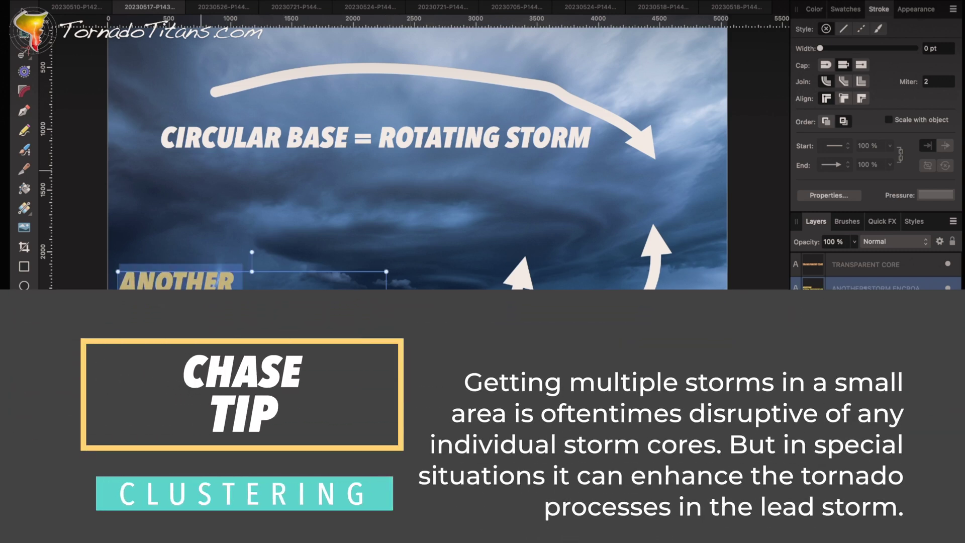
{"action": "left_click", "coordinate": [201, 171]}
{"action": "key", "text": "v"}
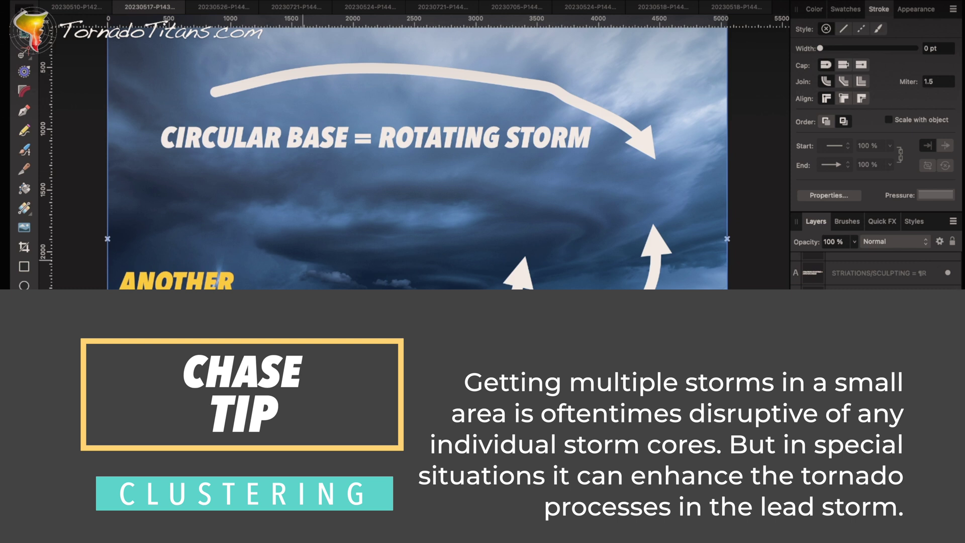
{"action": "left_click", "coordinate": [363, 312]}
{"action": "left_click_drag", "start_coordinate": [387, 323], "coordinate": [283, 274]}
{"action": "left_click_drag", "start_coordinate": [153, 283], "coordinate": [163, 295]}
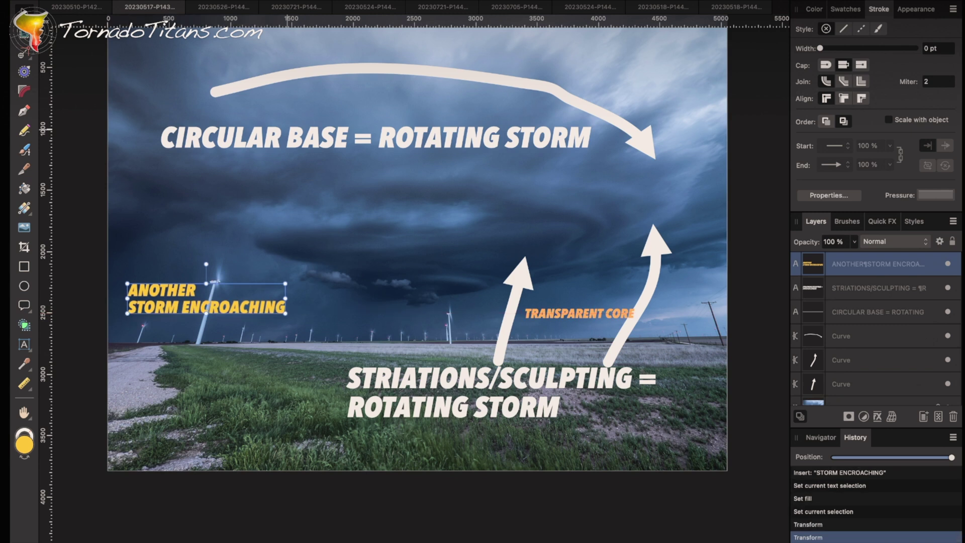
Duplicate the circular base label above the yellow encroaching label and replace the copy's text with UPDRAFT
{"action": "left_click", "coordinate": [287, 135]}
{"action": "key", "text": "super+c"}
{"action": "key", "text": "super+v"}
{"action": "left_click_drag", "start_coordinate": [288, 135], "coordinate": [270, 243]}
{"action": "triple_click", "coordinate": [270, 243]}
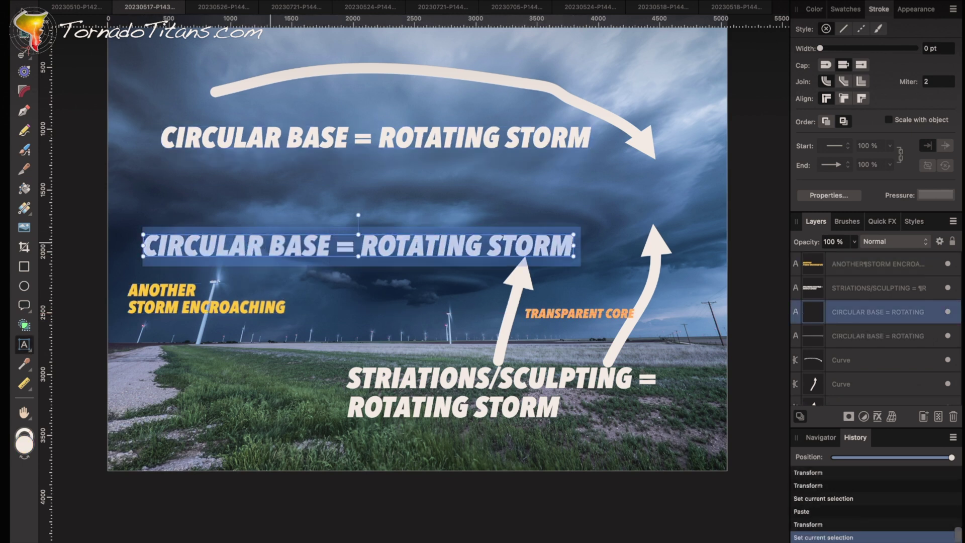
{"action": "type", "text": "UPDRAFT"}
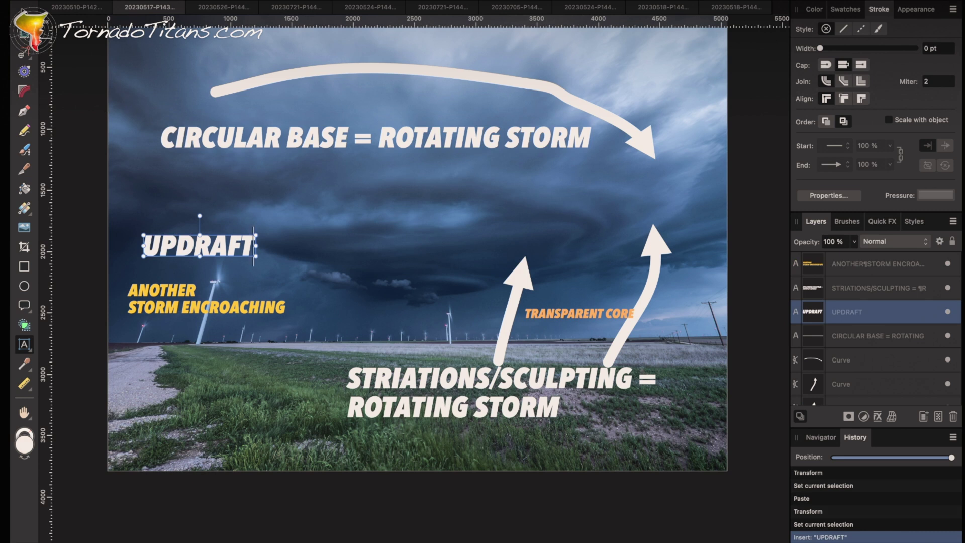
{"action": "key", "text": "Escape"}
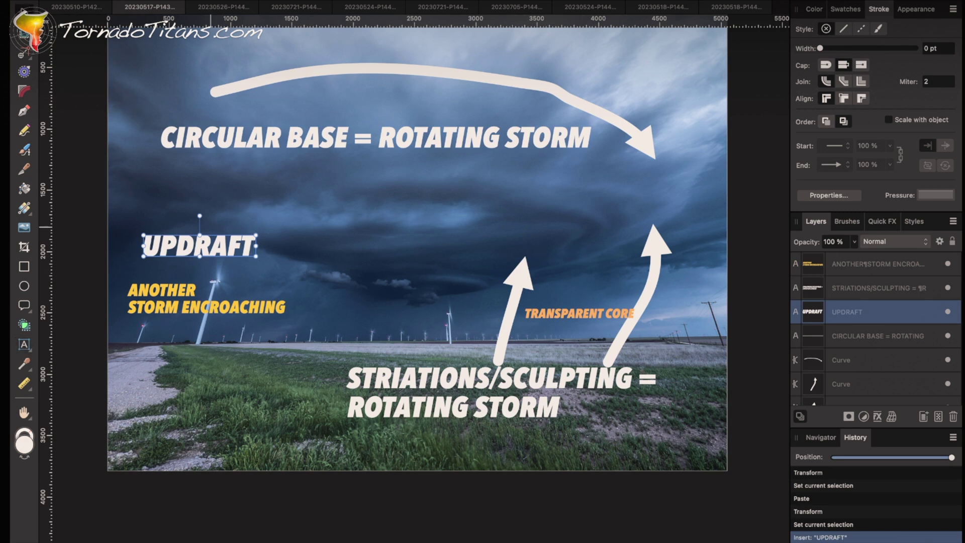
Paint a short curved white 2 pt arrow above the UPDRAFT label, pointing up and left into the sky
{"action": "key", "text": "b"}
{"action": "mouse_move", "coordinate": [234, 231]}
{"action": "left_mouse_down"}
{"action": "mouse_move", "coordinate": [171, 198]}
{"action": "mouse_move", "coordinate": [127, 193]}
{"action": "left_mouse_up"}
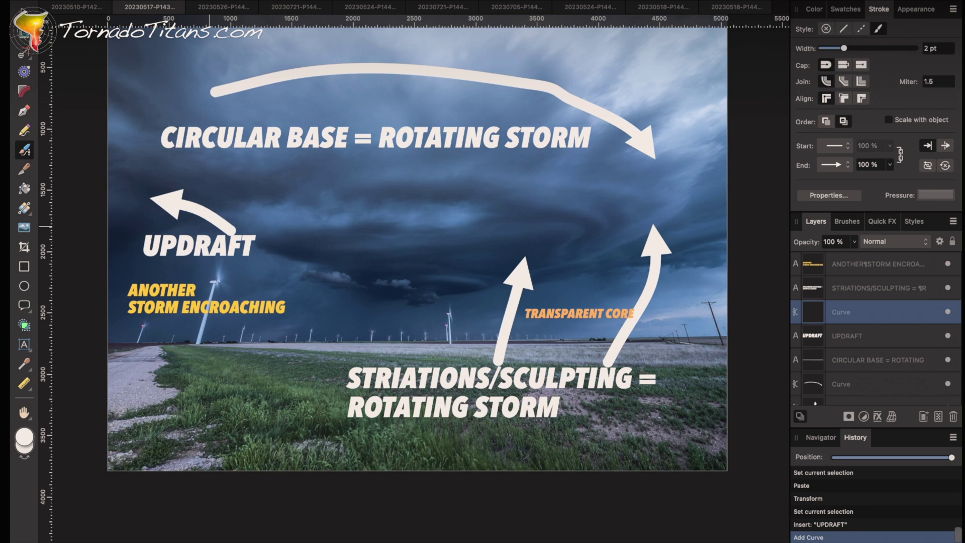
{"action": "key", "text": "v"}
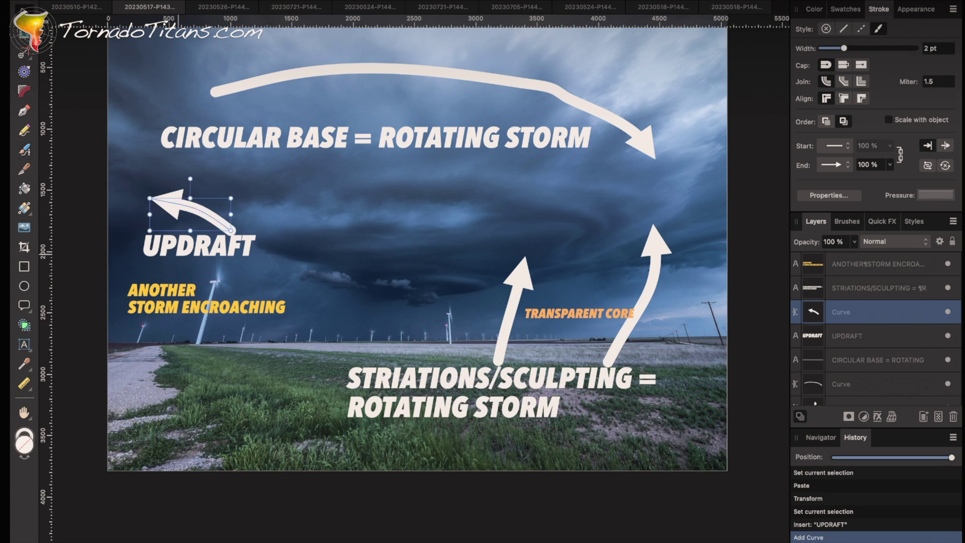
Nudge the UPDRAFT label slightly down and right and replace its text with SECOND and UPDRAFT on two lines
{"action": "left_click_drag", "start_coordinate": [179, 254], "coordinate": [190, 259]}
{"action": "triple_click", "coordinate": [190, 259]}
{"action": "type", "text": "SECOND"}
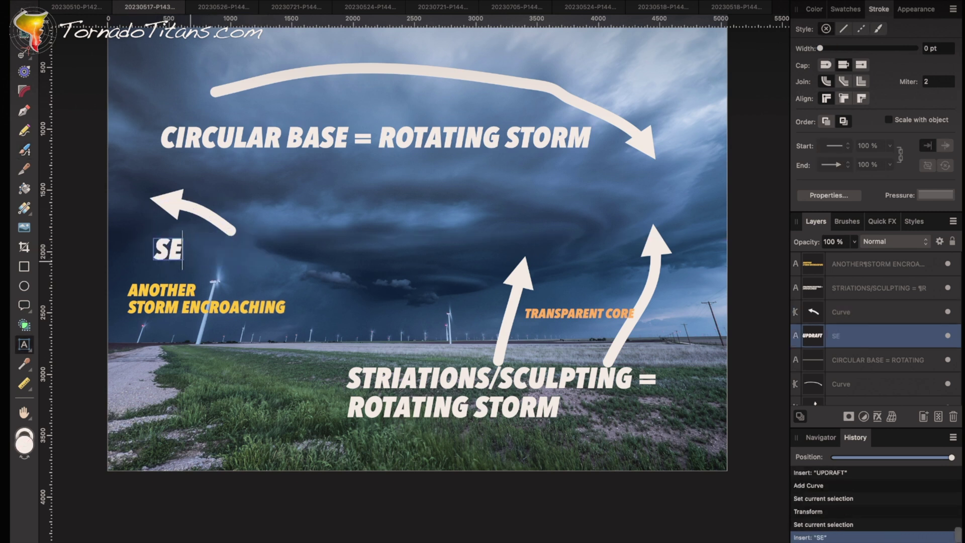
{"action": "key", "text": "Return"}
{"action": "type", "text": "UPDRAFT"}
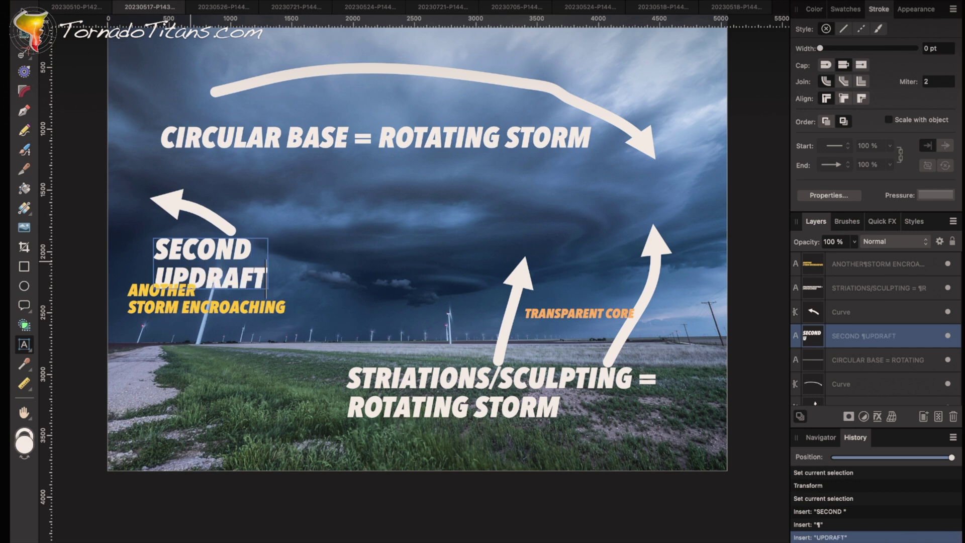
{"action": "key", "text": "ctrl+a"}
{"action": "key", "text": "Escape"}
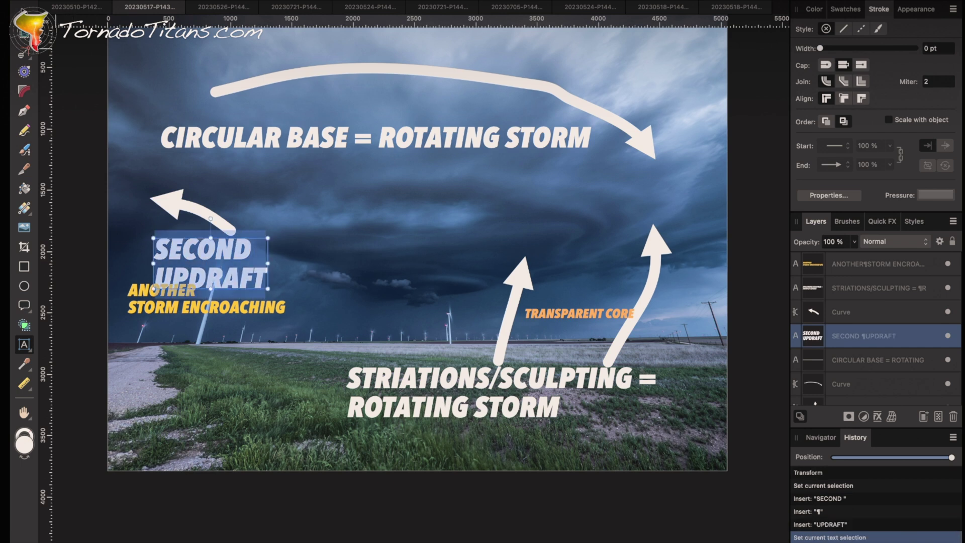
{"action": "key", "text": "v"}
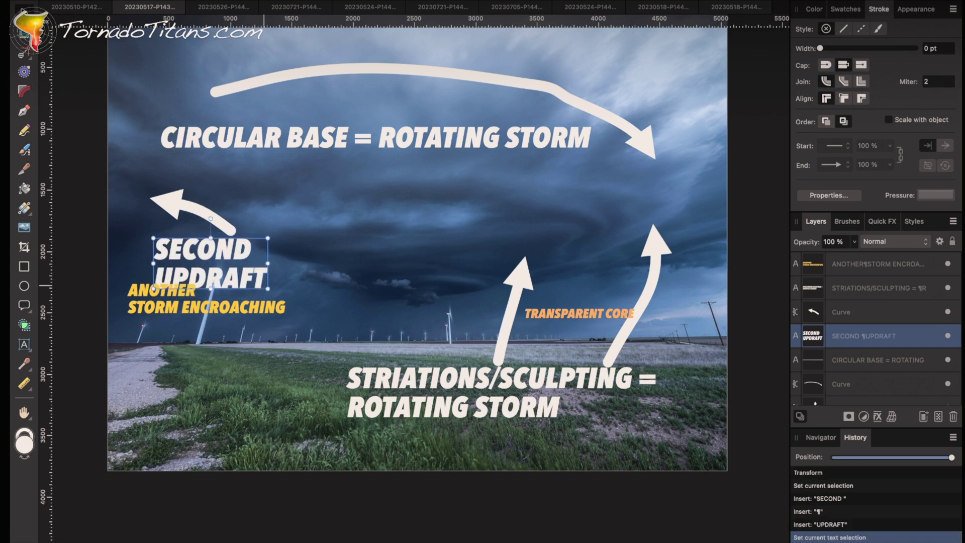
Shrink the SECOND UPDRAFT label and shift it slightly right, between its arrow and the yellow encroaching label
{"action": "left_click_drag", "start_coordinate": [267, 288], "coordinate": [237, 275]}
{"action": "mouse_move", "coordinate": [188, 256]}
{"action": "left_mouse_down"}
{"action": "mouse_move", "coordinate": [200, 265]}
{"action": "mouse_move", "coordinate": [199, 257]}
{"action": "left_mouse_up"}
{"action": "left_click", "coordinate": [326, 205]}
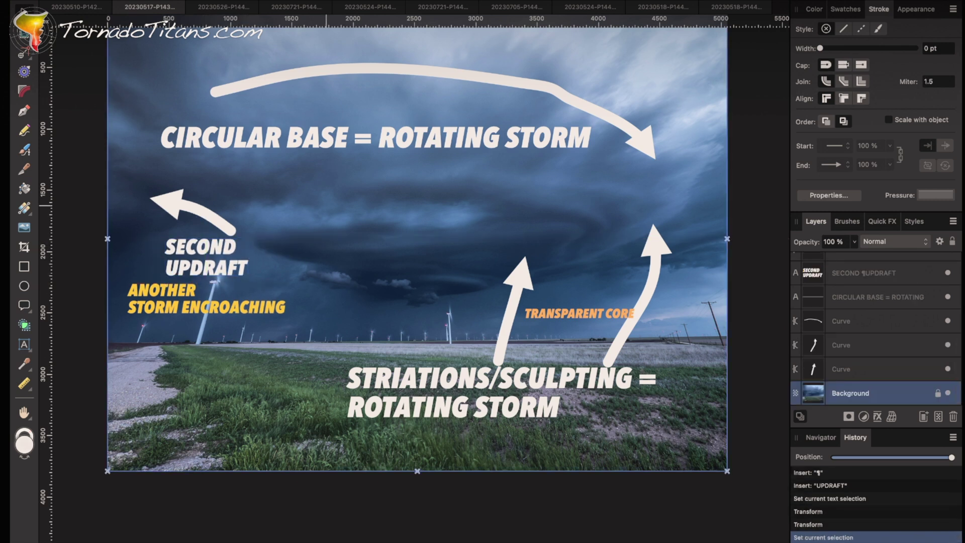
Duplicate the SECOND UPDRAFT label to the middle of the storm base and replace the copy's text with PRIMARY UPDRAFT
{"action": "key", "text": "super+v"}
{"action": "left_click_drag", "start_coordinate": [191, 275], "coordinate": [399, 275]}
{"action": "double_click", "coordinate": [399, 262]}
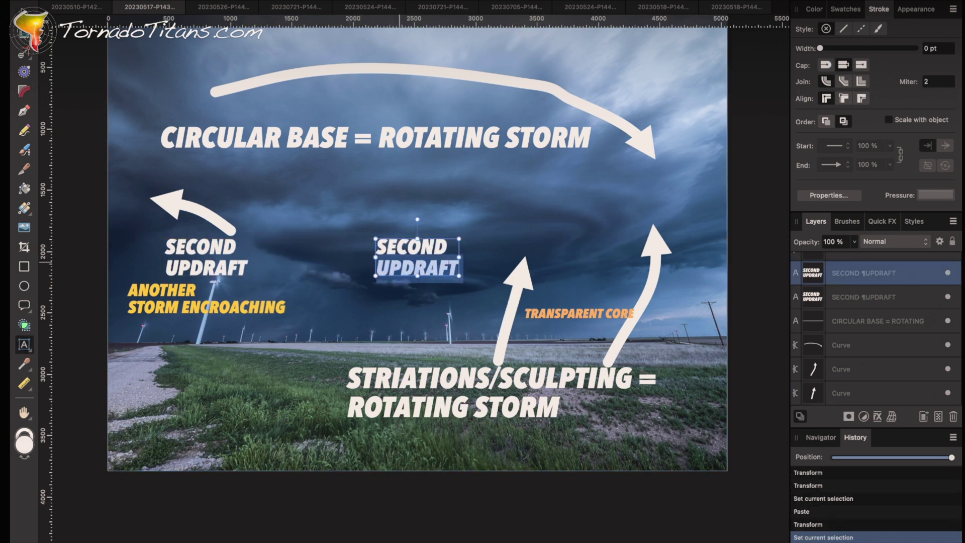
{"action": "key", "text": "shift+Up"}
{"action": "key", "text": "super+a"}
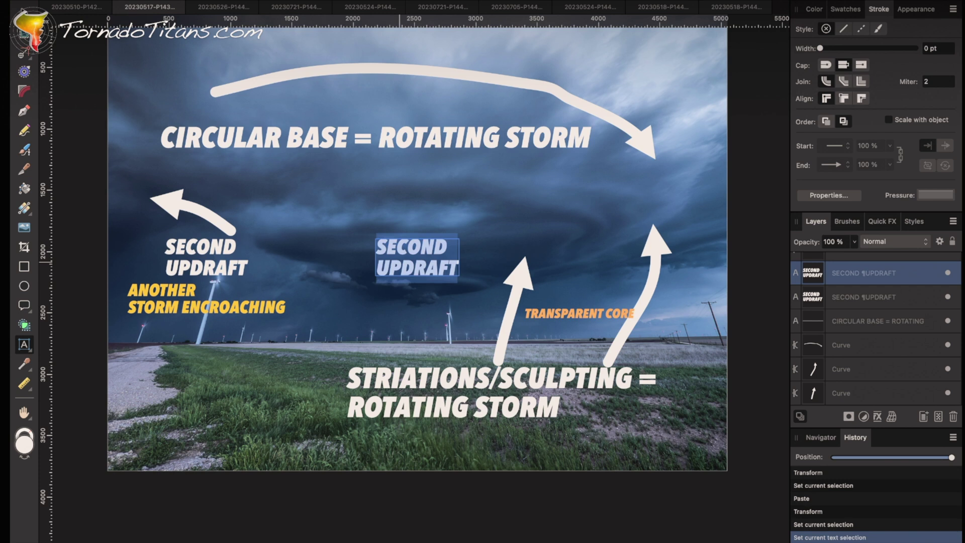
{"action": "type", "text": "PRIMARY UPDRAFT"}
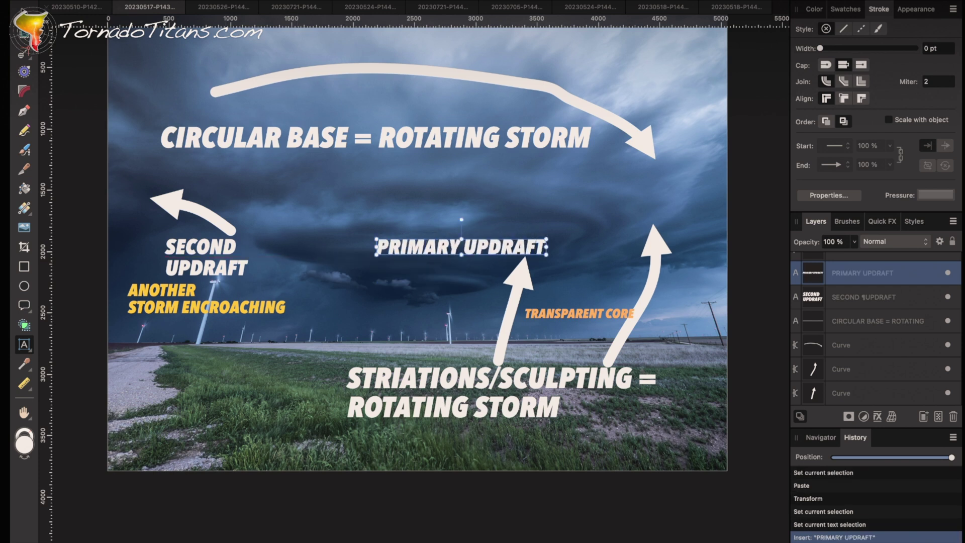
{"action": "key", "text": "Escape"}
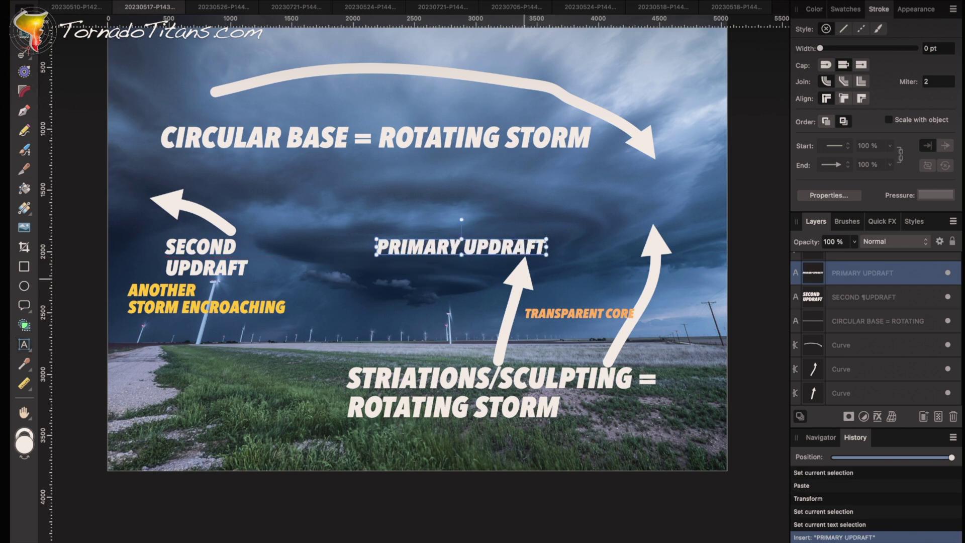
Shift the PRIMARY UPDRAFT label left, place a copy just above the horizon, and replace its text with SCUD UNDER THE and BASE on two lines
{"action": "left_click_drag", "start_coordinate": [450, 249], "coordinate": [412, 322]}
{"action": "key", "text": "ctrl+v"}
{"action": "left_click", "coordinate": [400, 335]}
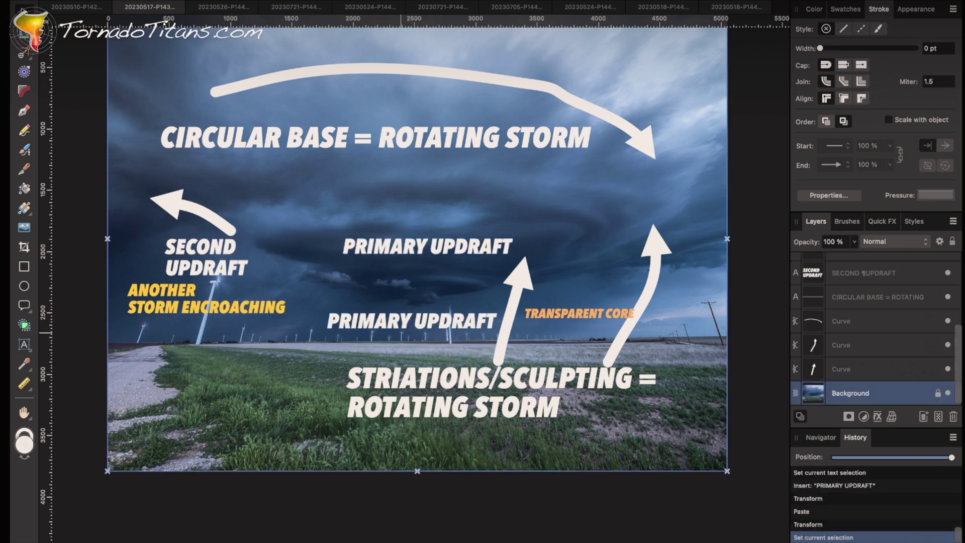
{"action": "triple_click", "coordinate": [401, 321]}
{"action": "type", "text": "SCUD U"}
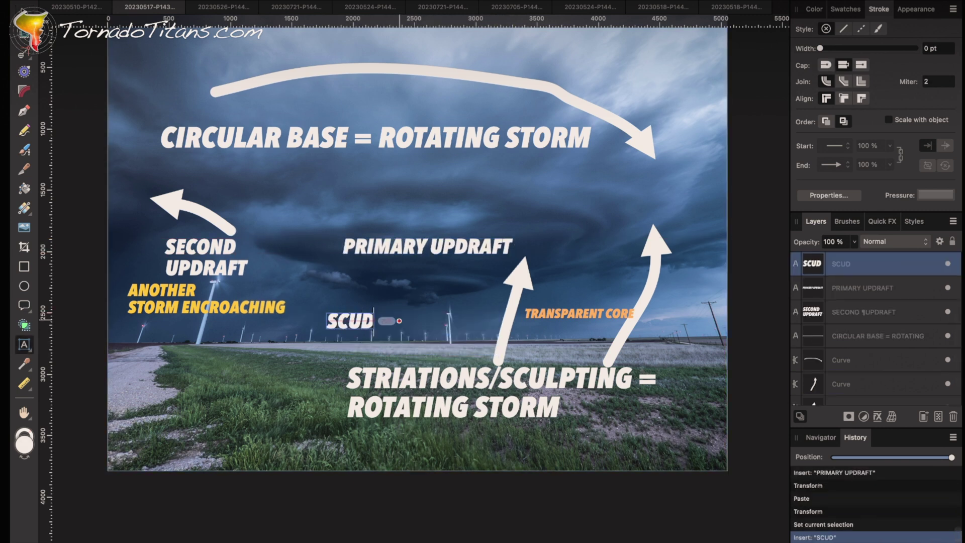
{"action": "type", "text": "NDER THE"}
{"action": "key", "text": "Return"}
{"action": "type", "text": "BASE"}
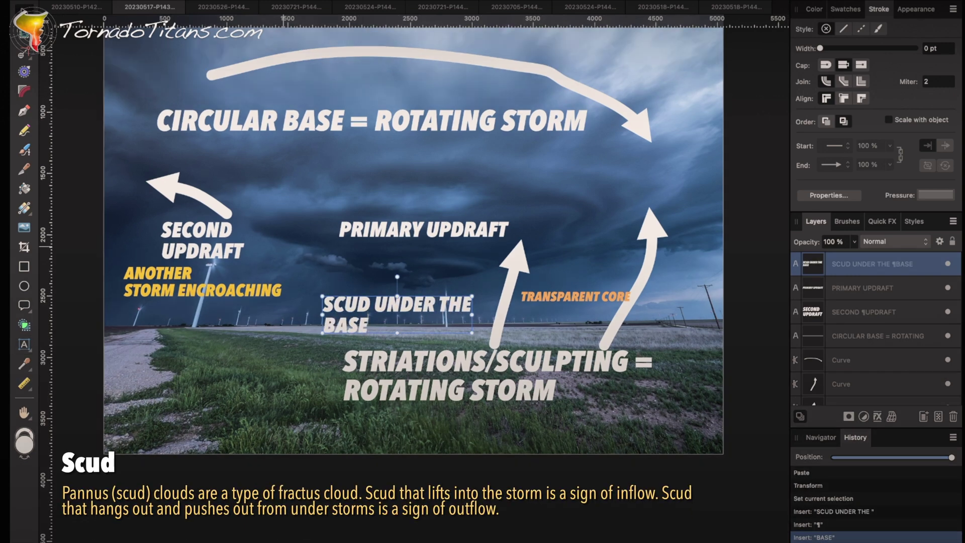
Paint a short white 2 pt arrow pointing up toward the cloud base, just left of the scud label
{"action": "left_click_drag", "start_coordinate": [367, 296], "coordinate": [391, 257]}
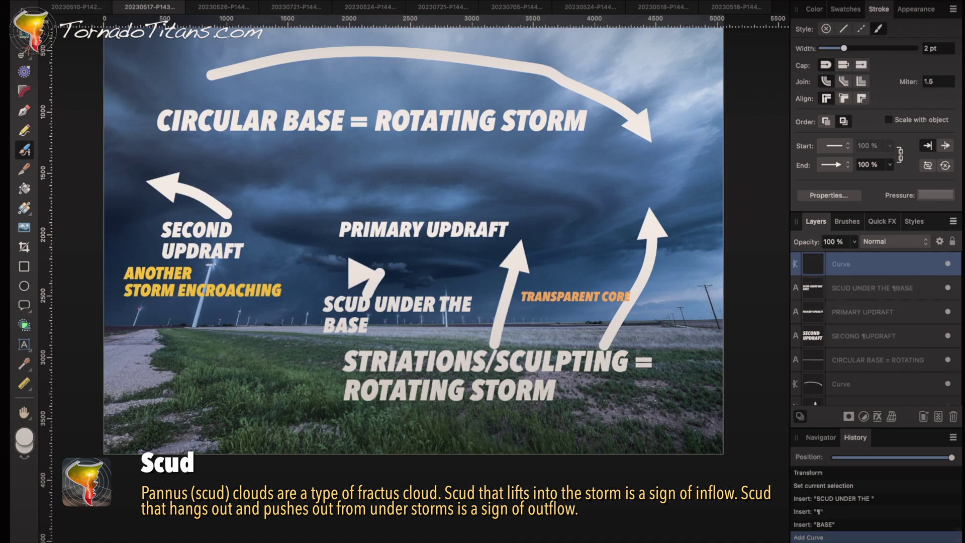
{"action": "key", "text": "super+z"}
{"action": "left_click", "coordinate": [313, 316]}
{"action": "left_click_drag", "start_coordinate": [327, 268], "coordinate": [338, 243]}
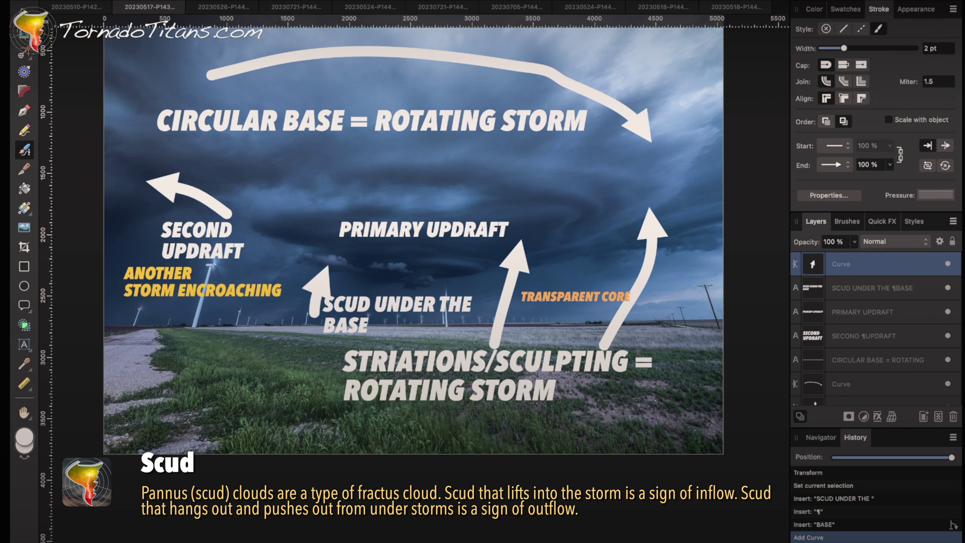
{"action": "key", "text": "v"}
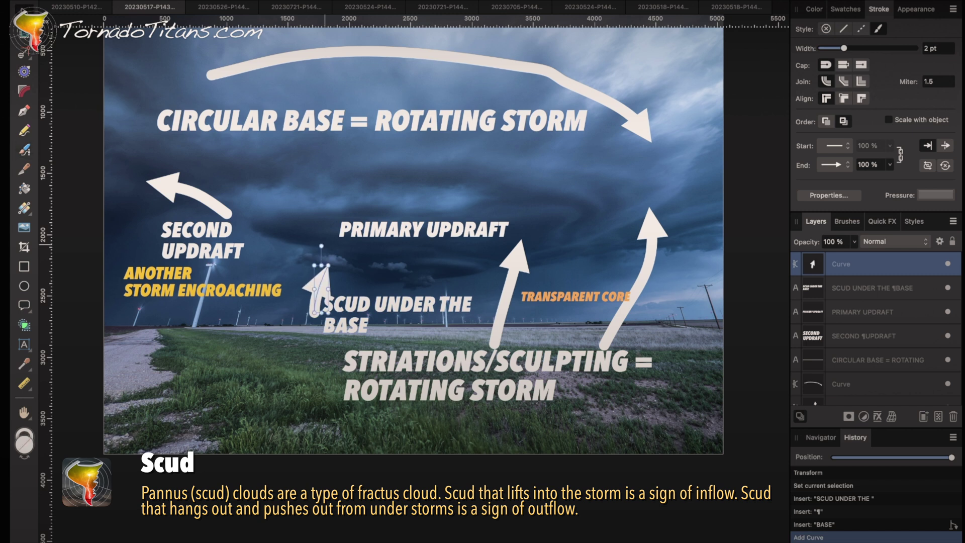
Shrink the SCUD UNDER THE BASE label and move it slightly down and right, above the striations label
{"action": "left_click", "coordinate": [383, 313]}
{"action": "left_click_drag", "start_coordinate": [472, 333], "coordinate": [445, 321]}
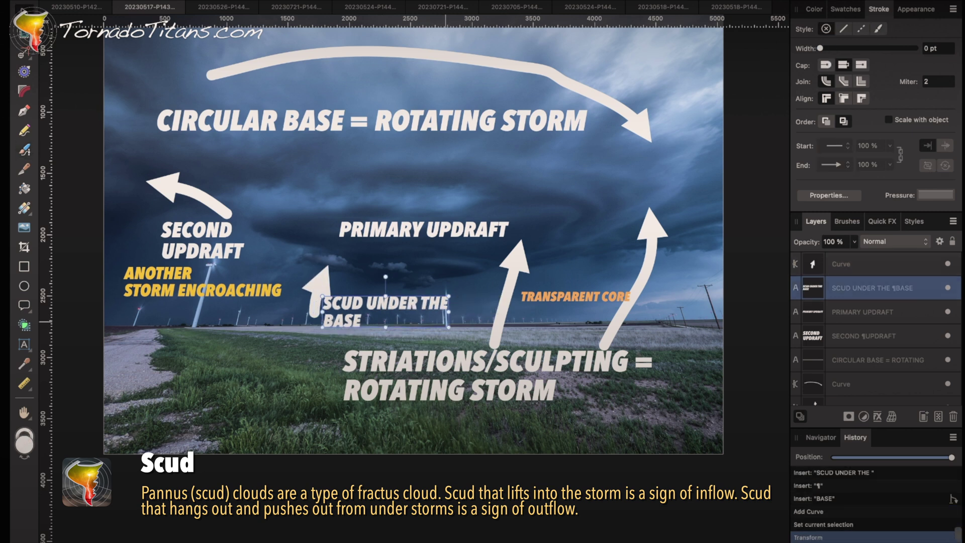
{"action": "mouse_move", "coordinate": [385, 311]}
{"action": "left_mouse_down"}
{"action": "mouse_move", "coordinate": [355, 327]}
{"action": "mouse_move", "coordinate": [392, 328]}
{"action": "left_mouse_up"}
Reshape the short arrow so it starts above the scud label and points up and slightly left at the scud clouds
{"action": "left_click", "coordinate": [316, 285]}
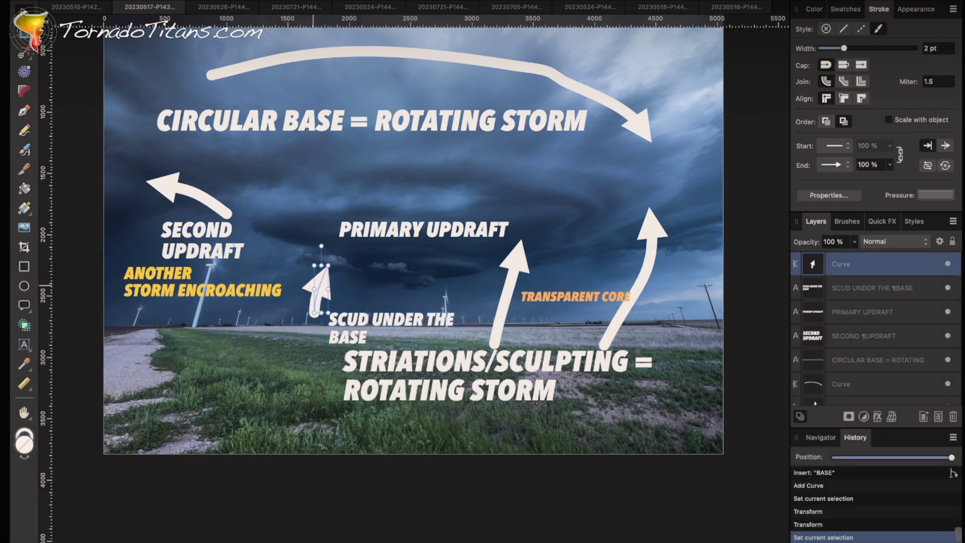
{"action": "left_click_drag", "start_coordinate": [315, 314], "coordinate": [373, 304]}
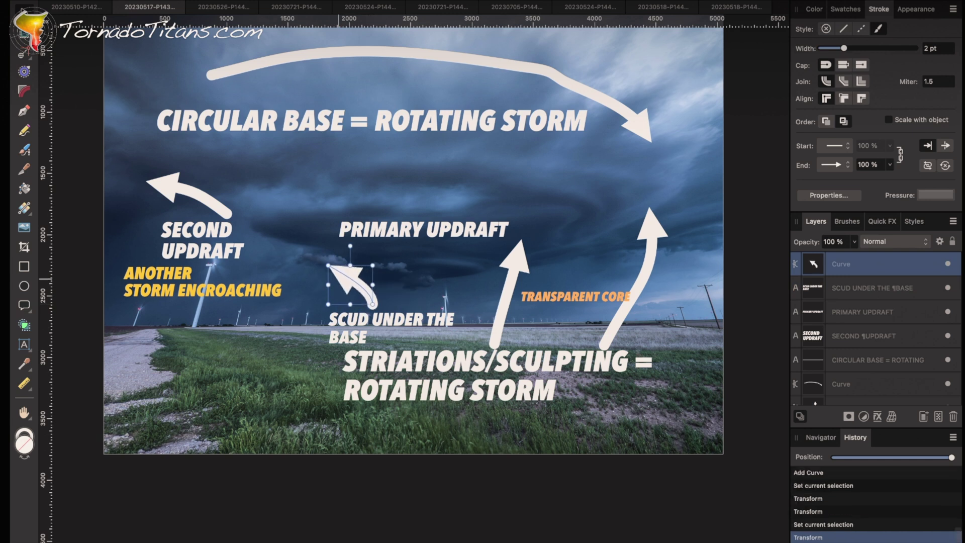
{"action": "left_click_drag", "start_coordinate": [328, 265], "coordinate": [356, 265]}
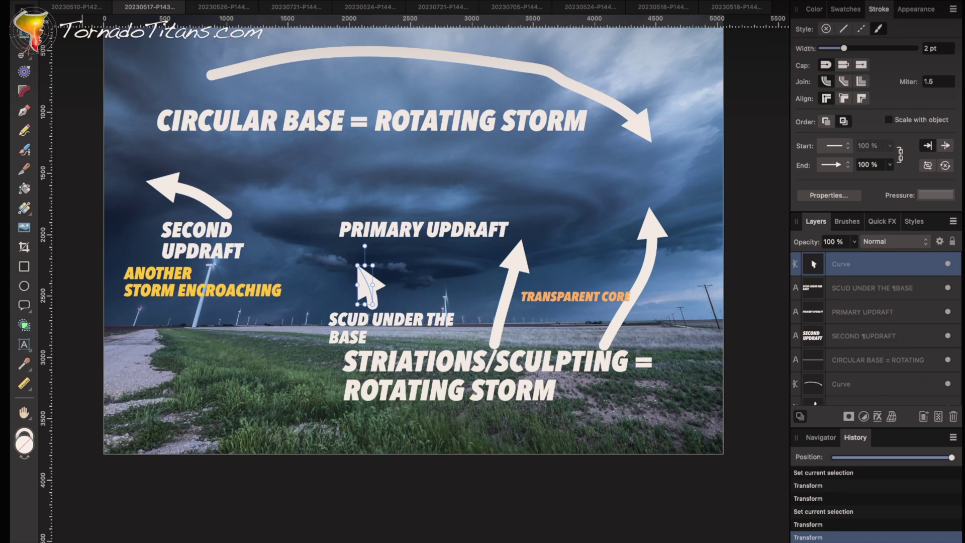
{"action": "left_click", "coordinate": [282, 362]}
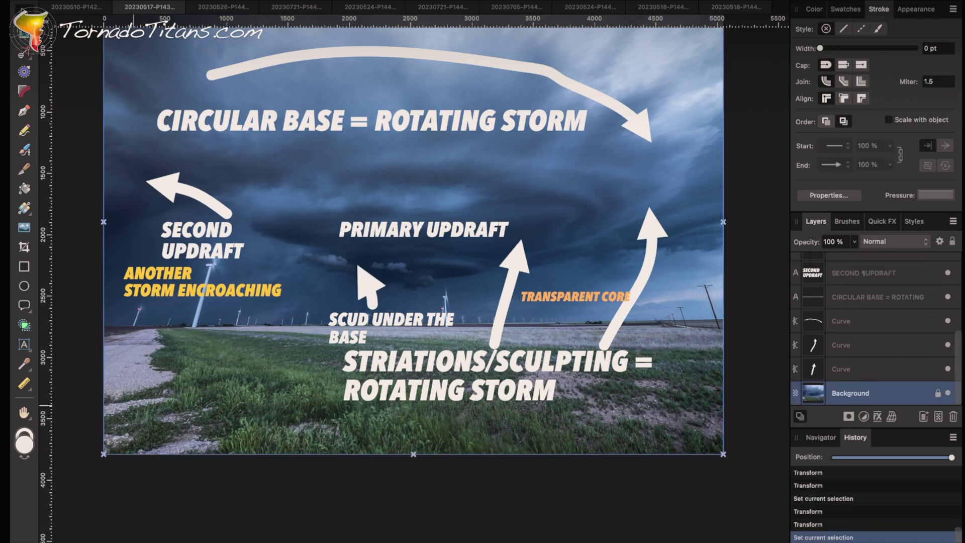